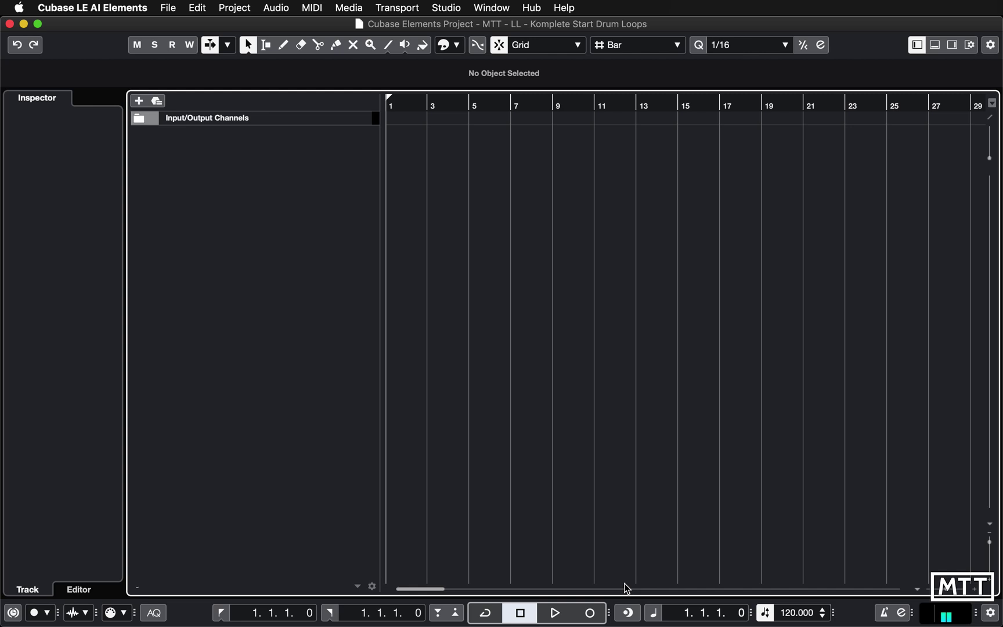
# Add a Komplete Kontrol instrument track and nudge its empty plug-in window down and right.
pyautogui.rightClick(208, 170)
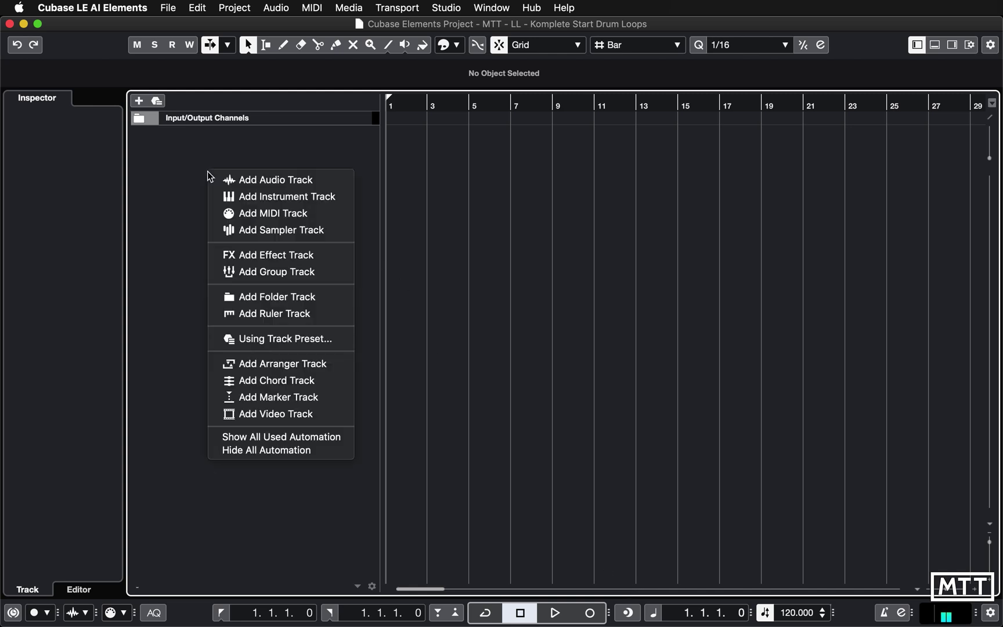
pyautogui.click(250, 198)
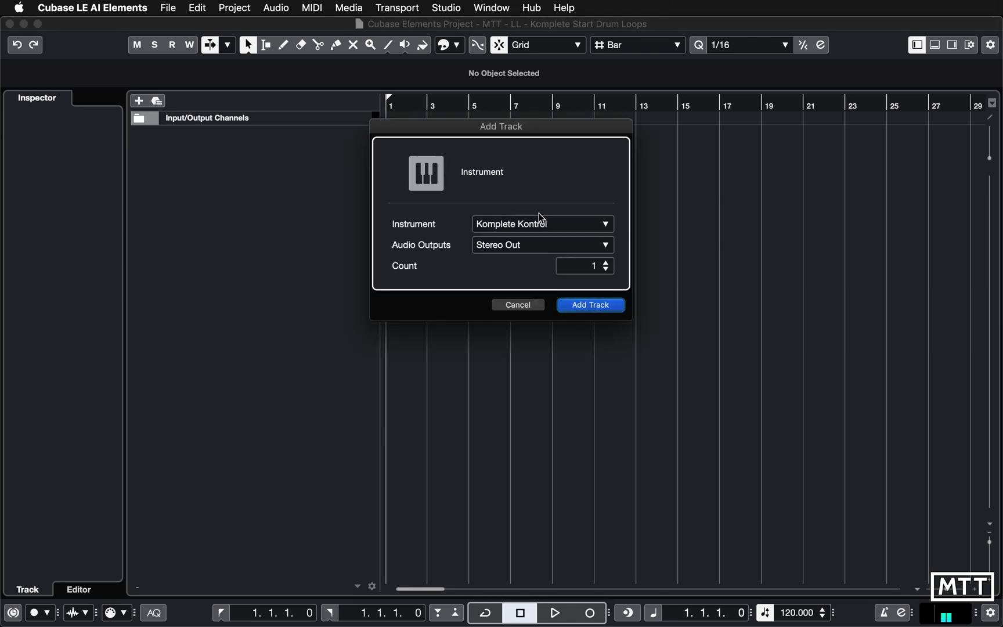
pyautogui.click(585, 307)
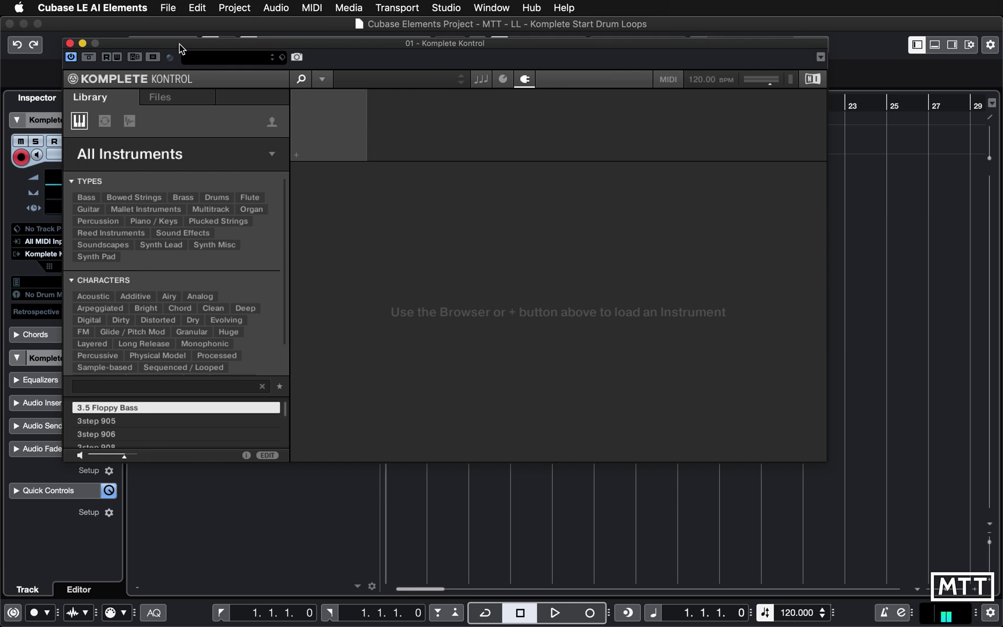
pyautogui.moveTo(180, 49); pyautogui.dragTo(188, 91)
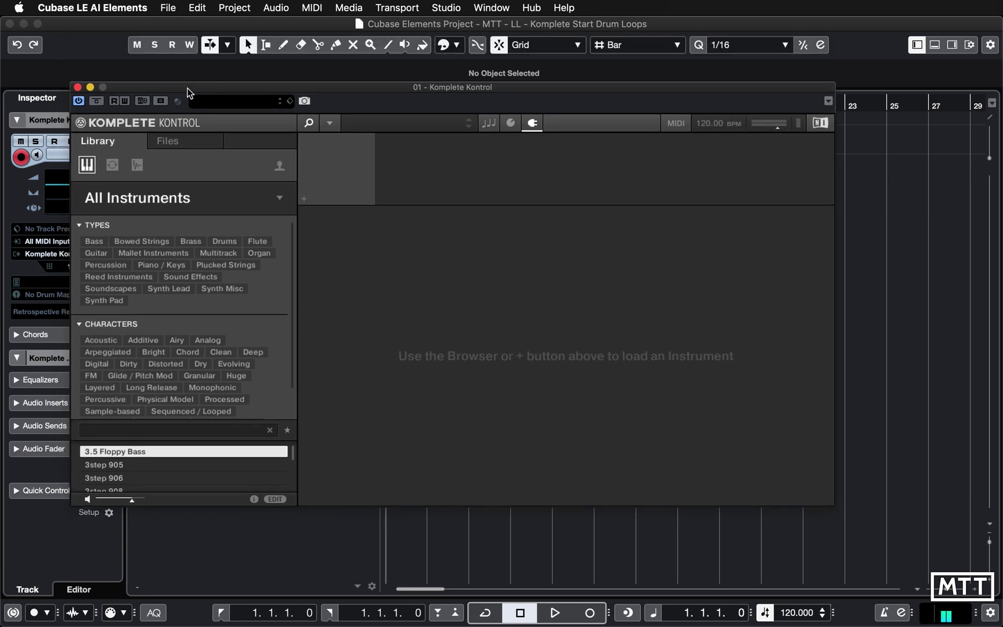
# Filter the Komplete Kontrol library to Loops > Drums > Kick.
pyautogui.click(115, 165)
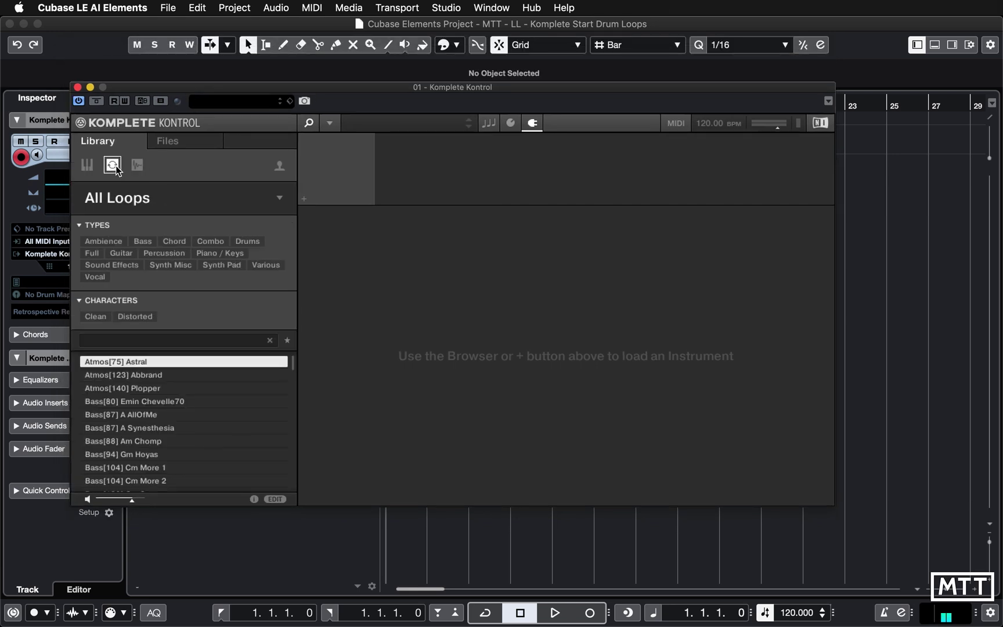
pyautogui.click(258, 242)
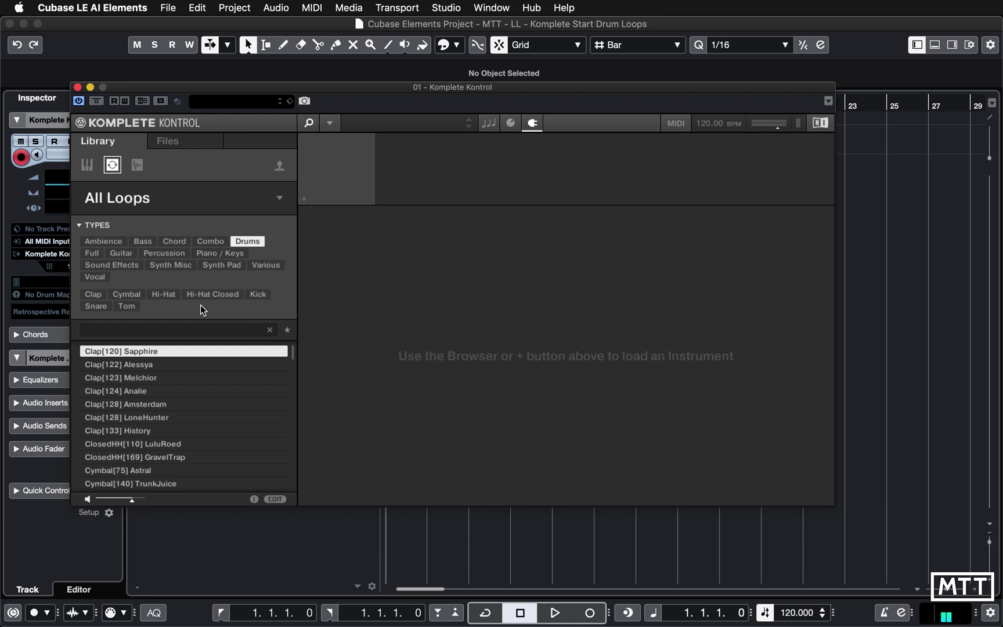
pyautogui.click(257, 294)
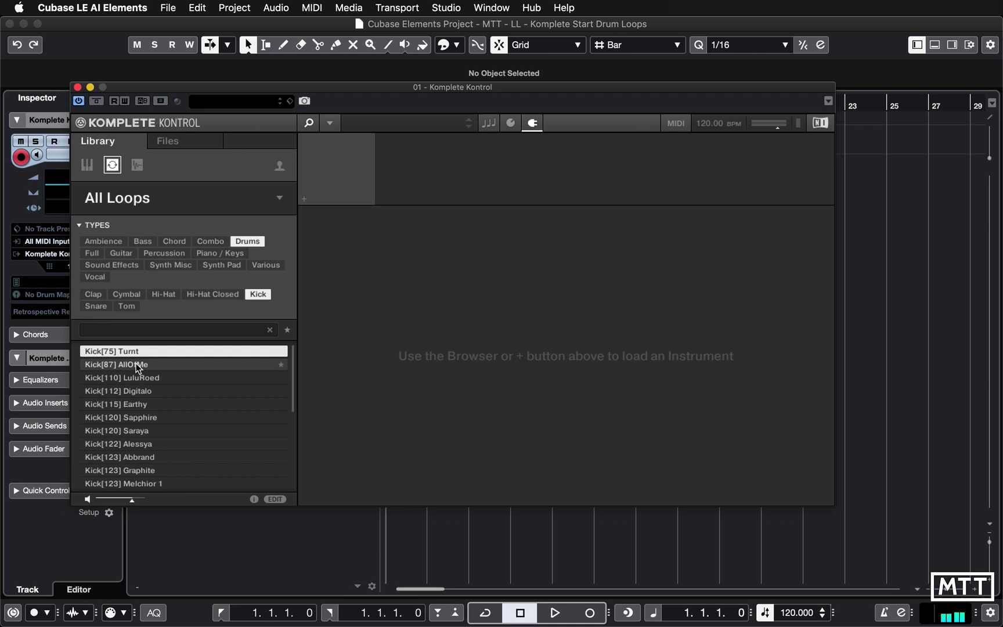
# Audition kick loops from Kick[87] AllOfMe to Kick[123] Melchior 1, settling on Kick[123] Graphite.
pyautogui.click(137, 365)
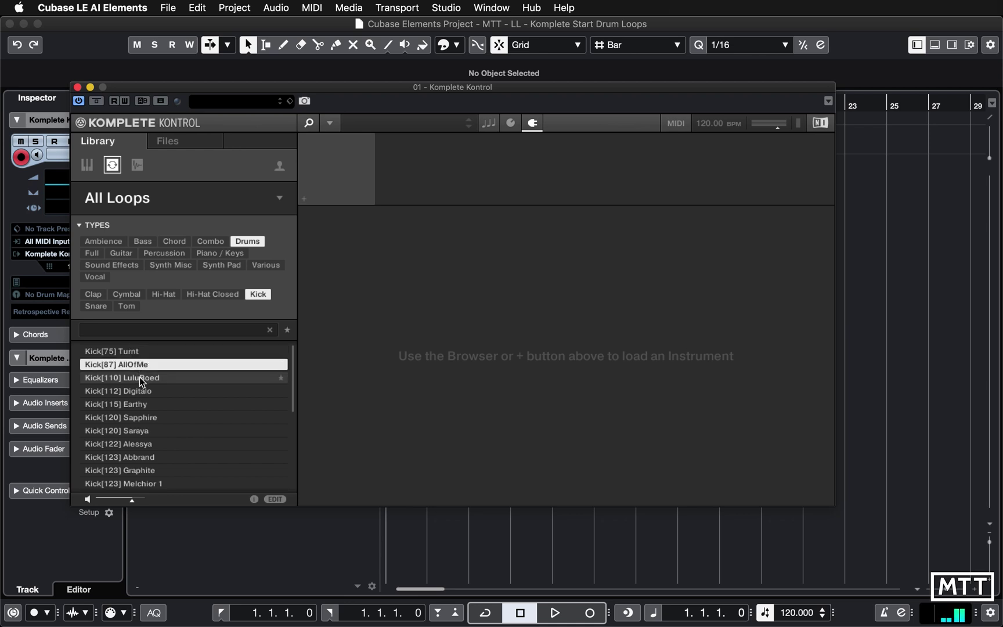
pyautogui.click(139, 378)
pyautogui.click(139, 392)
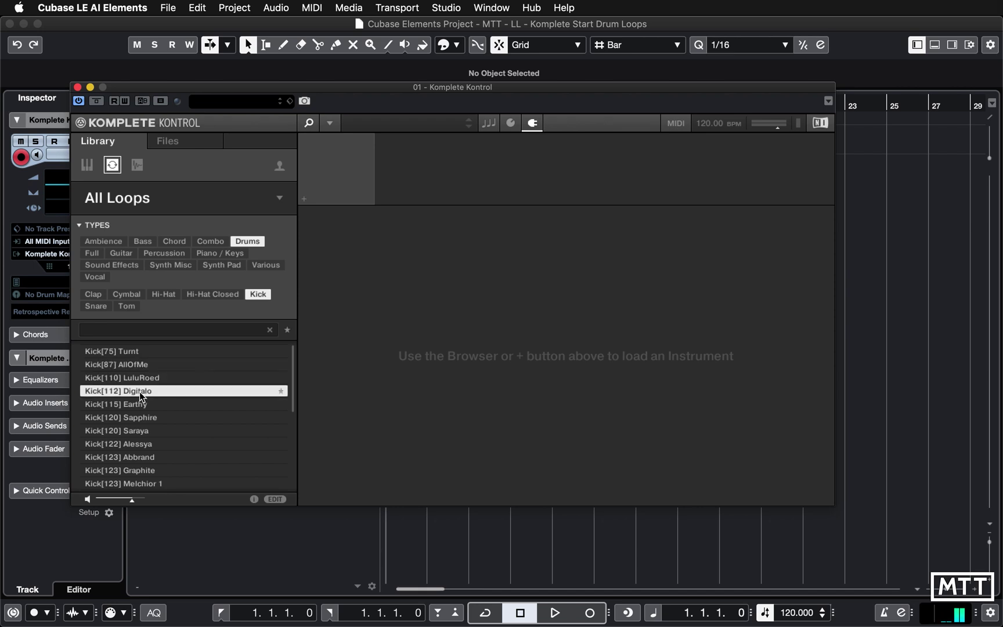
pyautogui.click(138, 405)
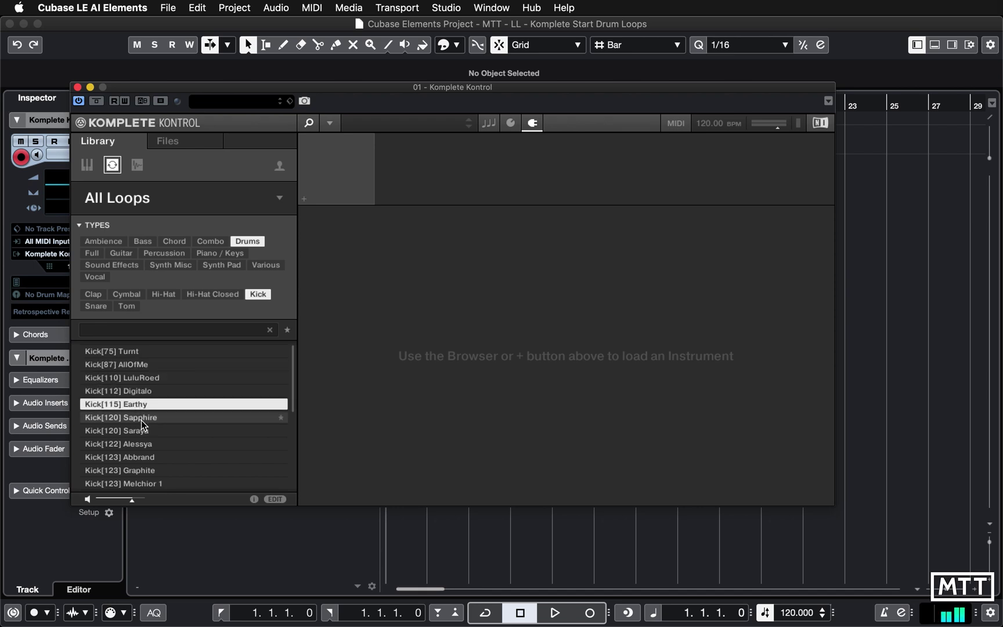
pyautogui.click(141, 419)
pyautogui.click(148, 430)
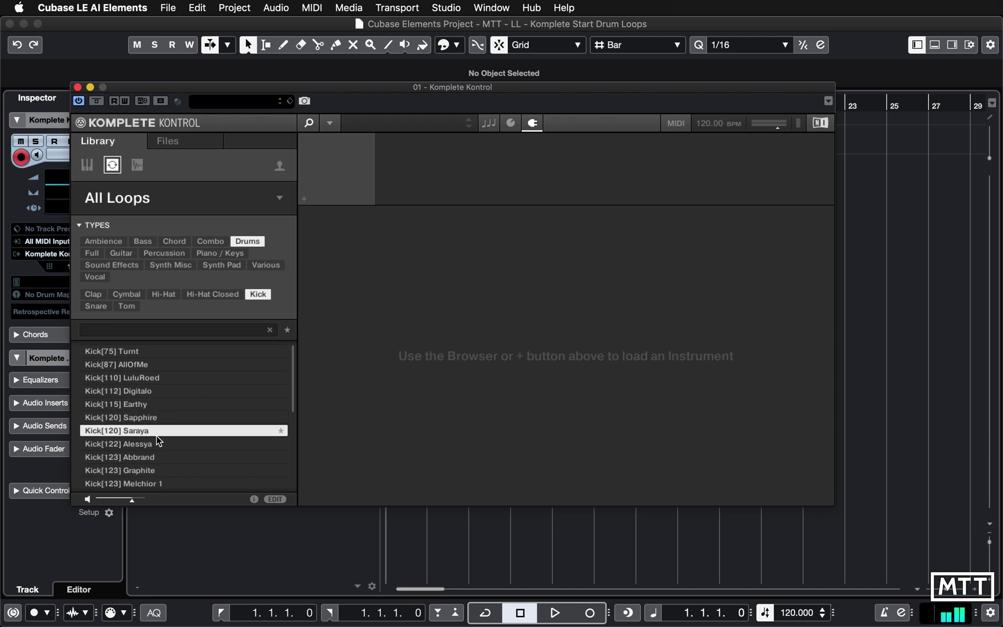
pyautogui.moveTo(295, 392); pyautogui.dragTo(294, 410)
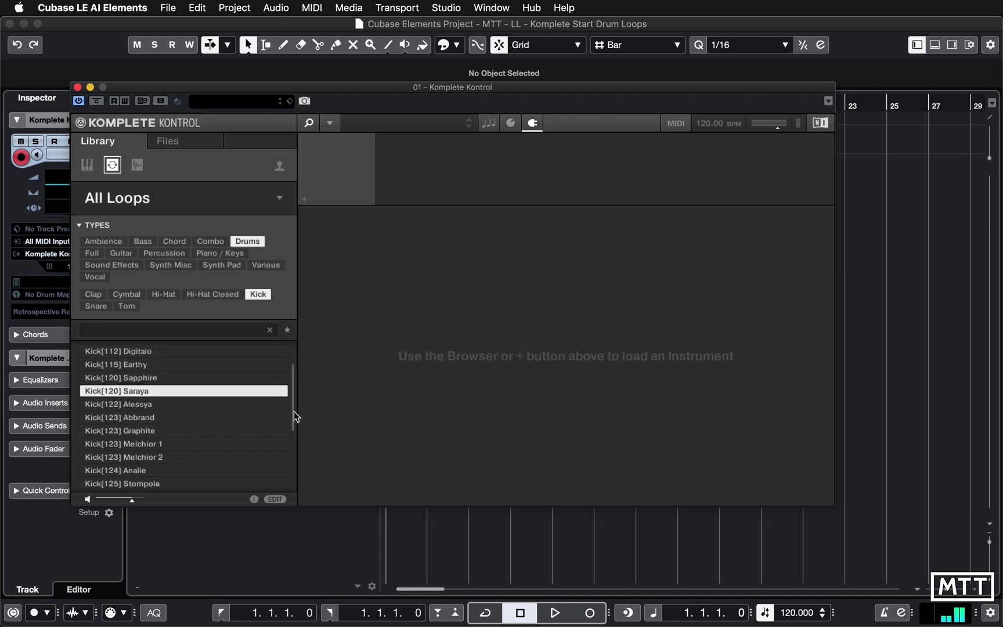
pyautogui.click(155, 405)
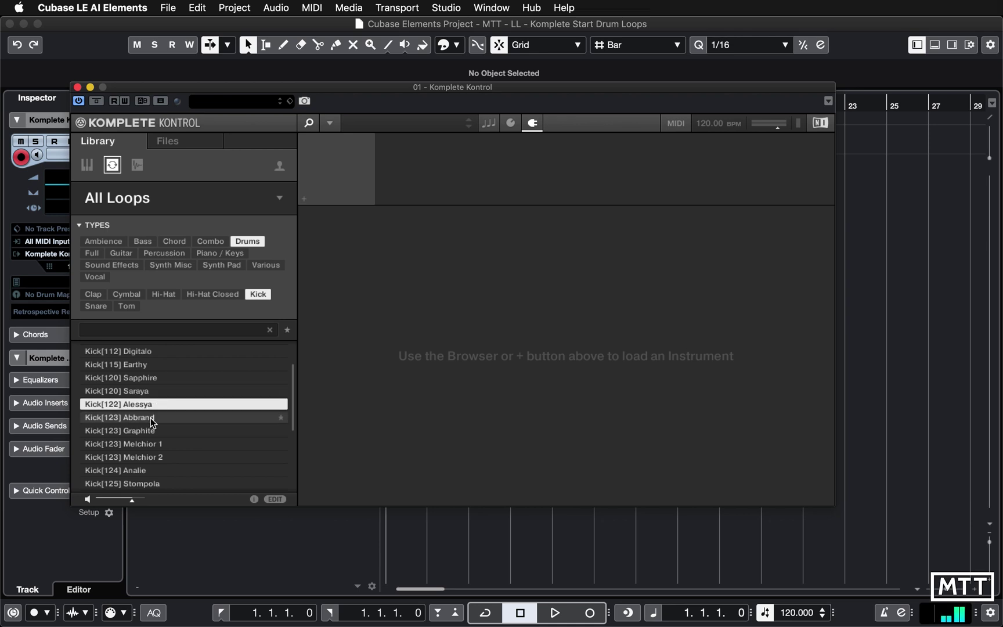
pyautogui.click(148, 418)
pyautogui.click(152, 430)
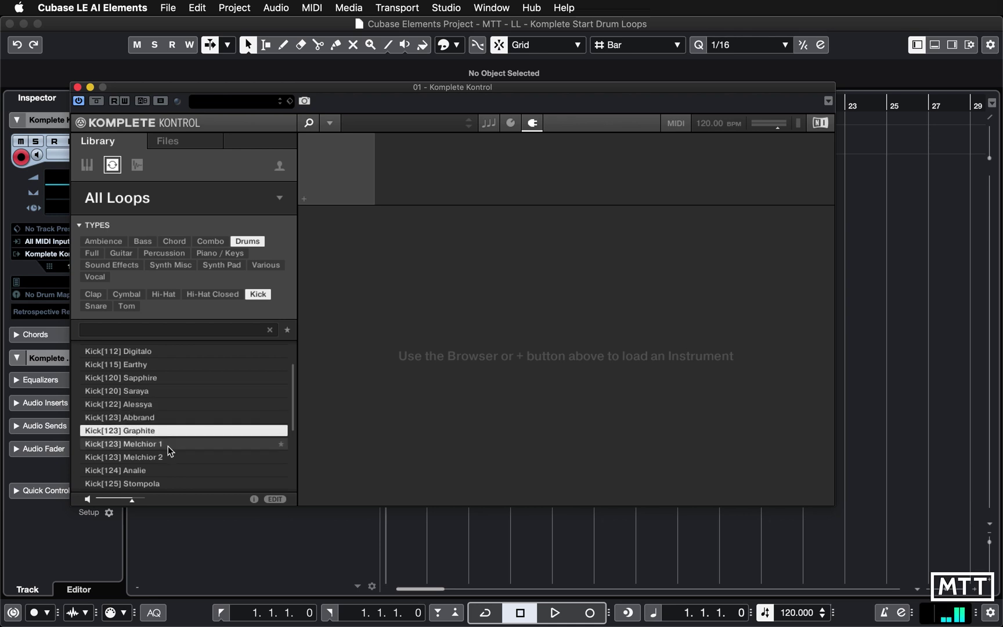
pyautogui.click(153, 444)
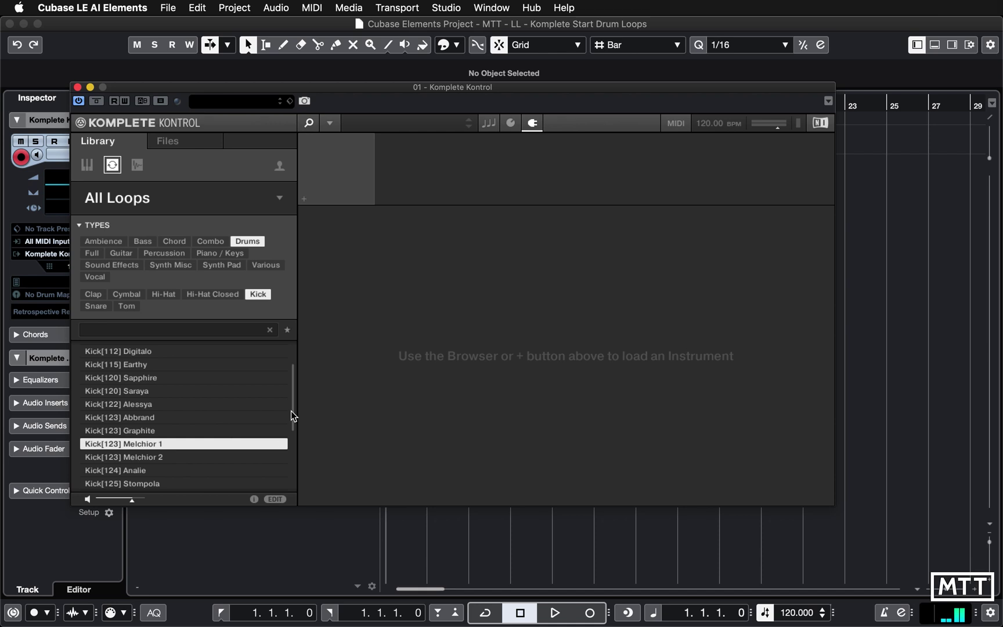
pyautogui.moveTo(293, 417); pyautogui.dragTo(292, 436)
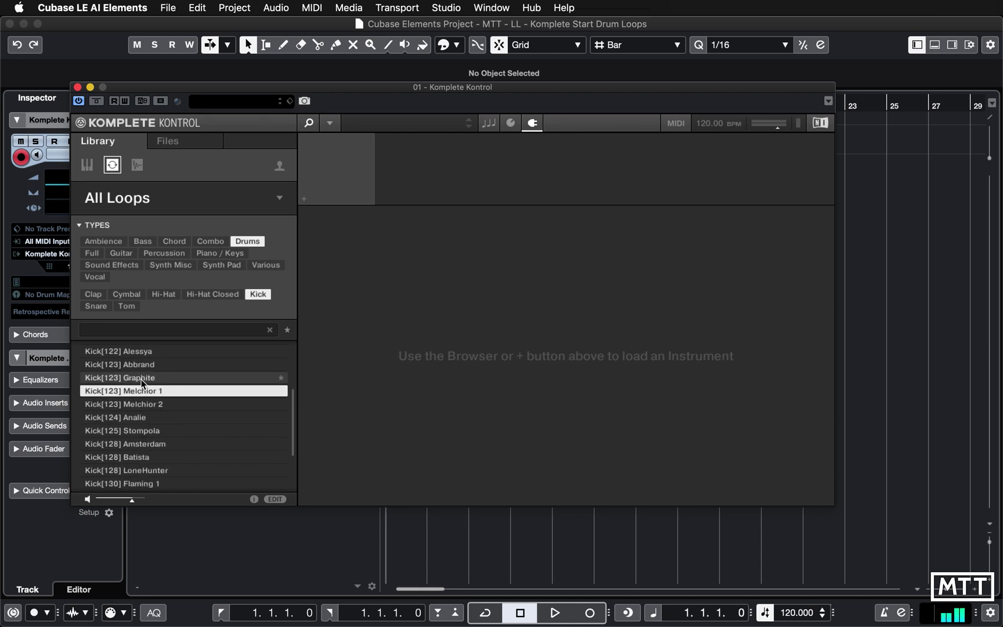
pyautogui.click(141, 379)
# Load Kick[123] Graphite and place the on-screen keyboard below the waveform.
pyautogui.doubleClick(121, 377)
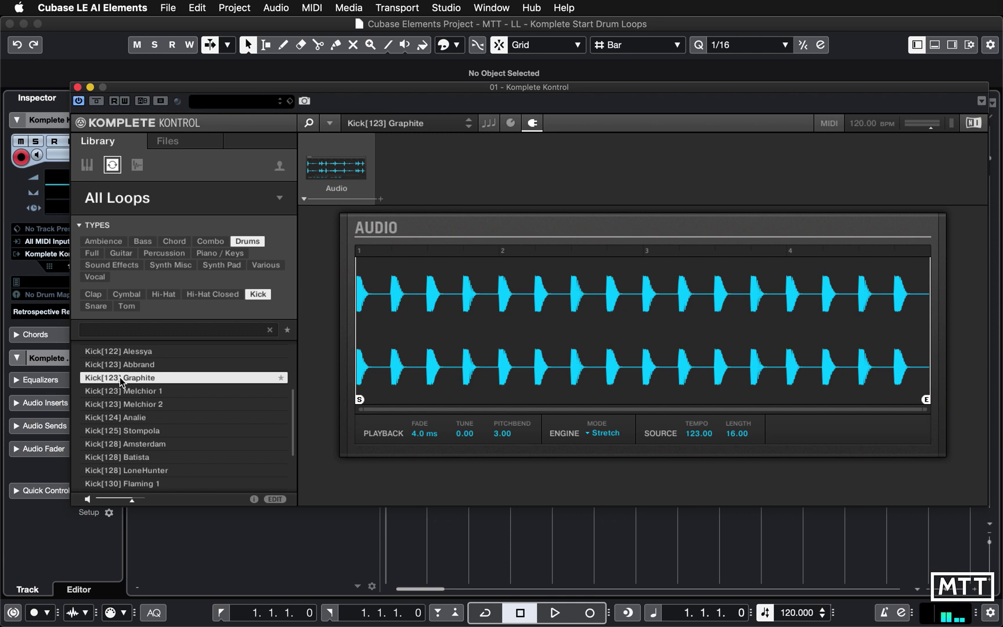
pyautogui.hotkey('alt', 'k')
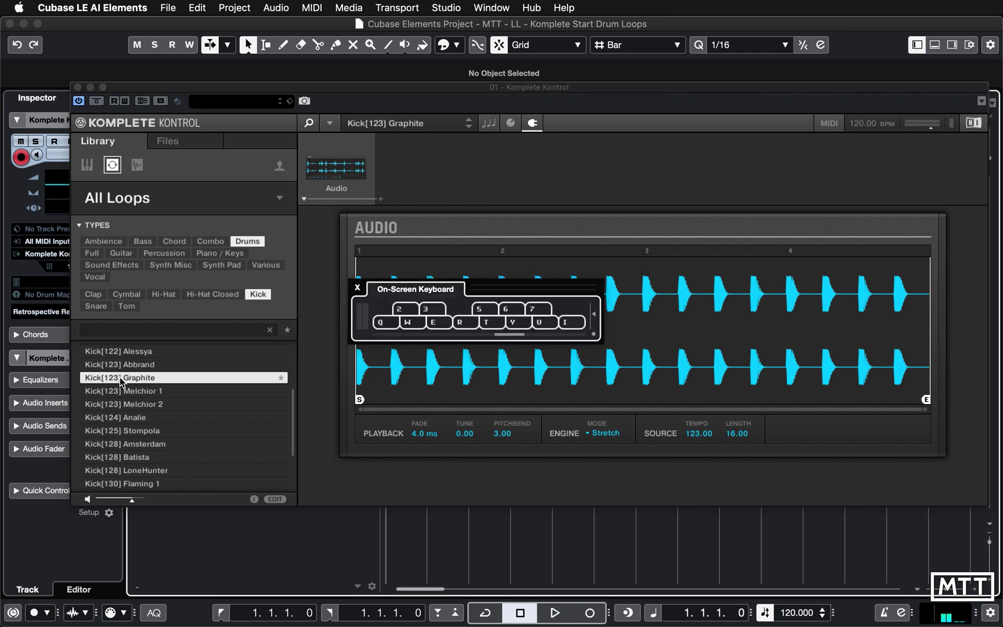
pyautogui.moveTo(399, 288); pyautogui.dragTo(138, 464)
# Preview the Graphite loop with the Q key across different octaves.
pyautogui.press('Left')
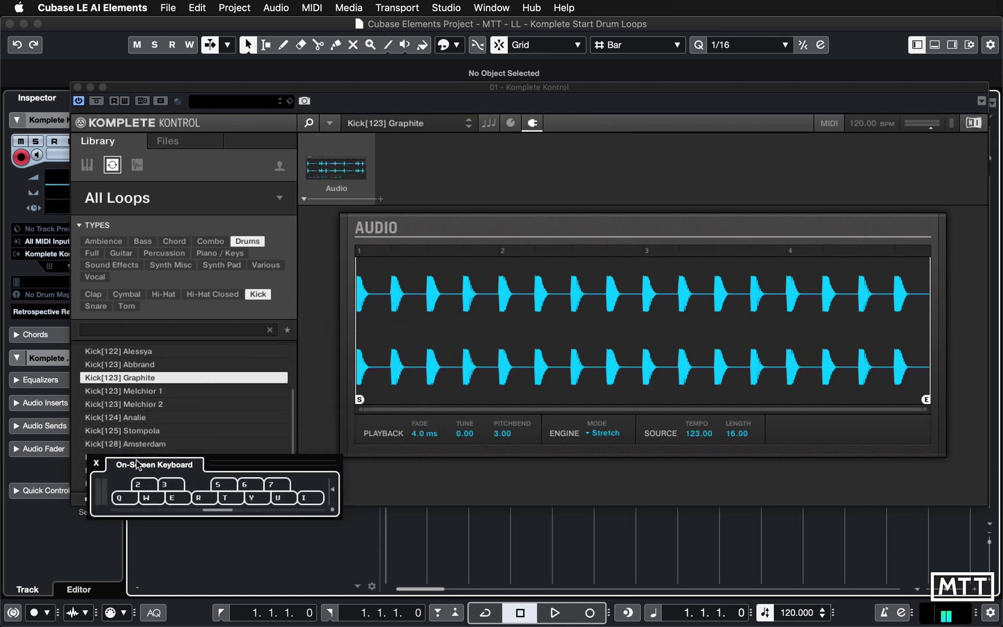
pyautogui.press('q')
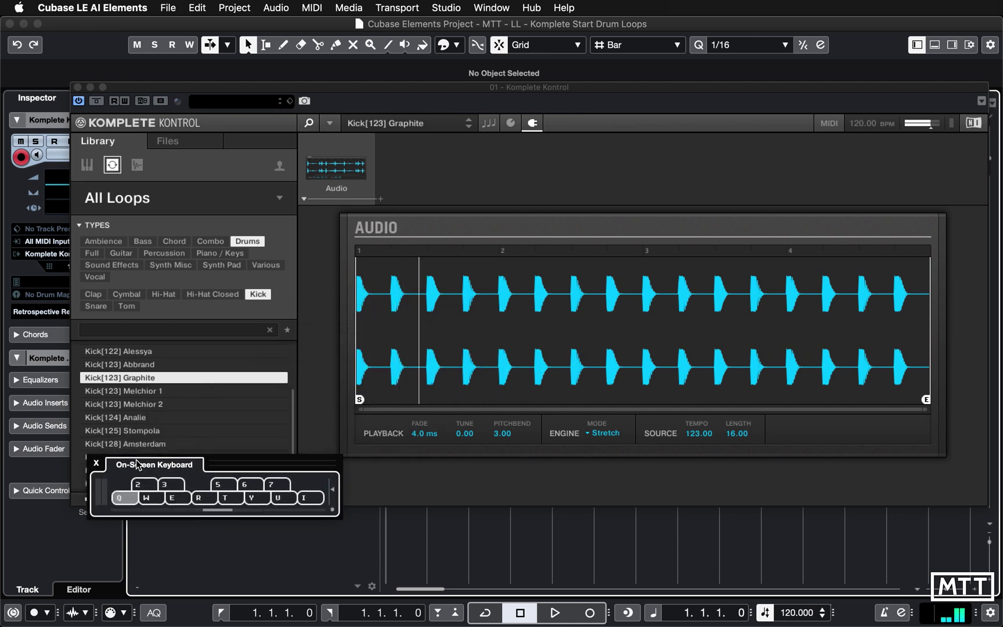
pyautogui.press('q')
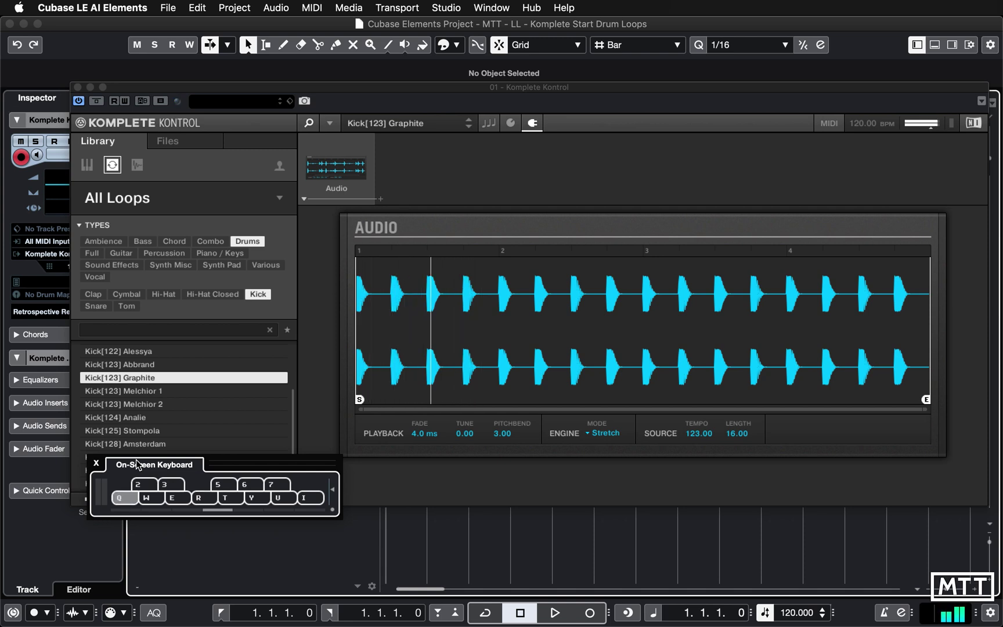
pyautogui.press('Right')
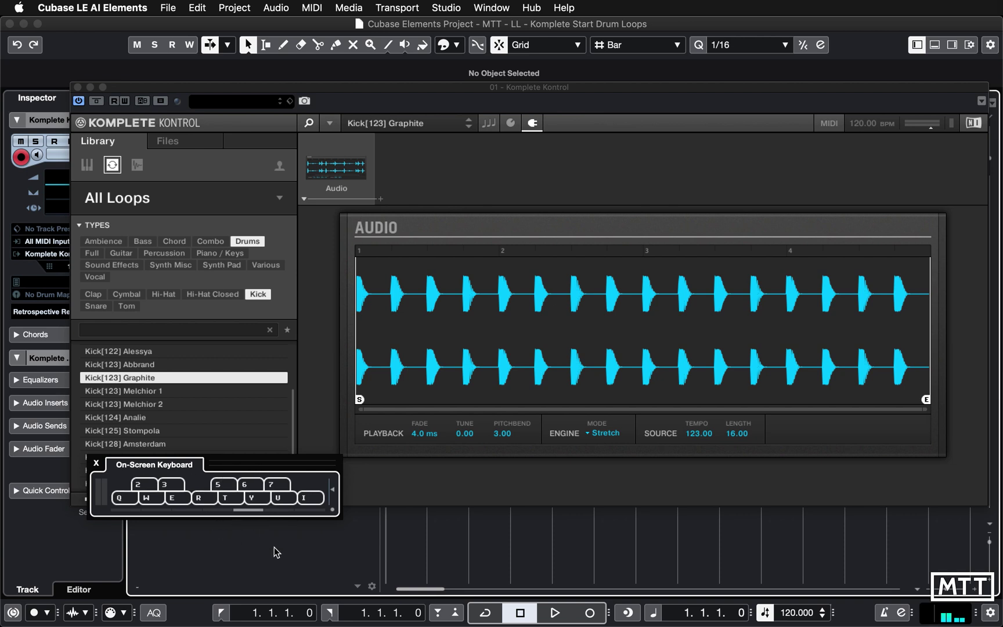
pyautogui.press('q')
pyautogui.press('x')
pyautogui.press('q')
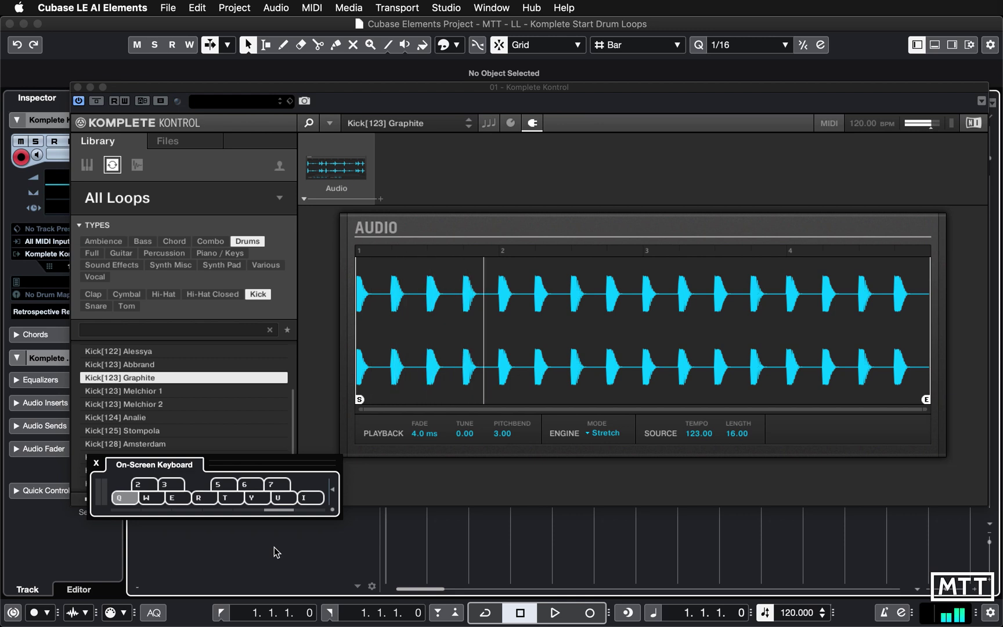
pyautogui.press('z')
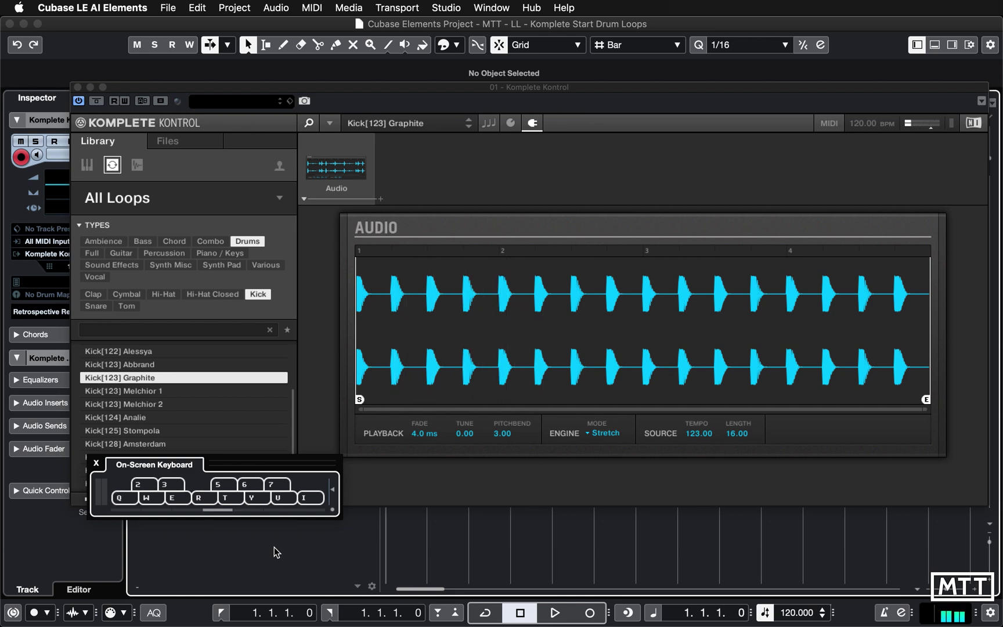
# Trigger the loop from the R, T, Y, U and Q notes, then close the keyboard.
pyautogui.press('r')
pyautogui.press('t')
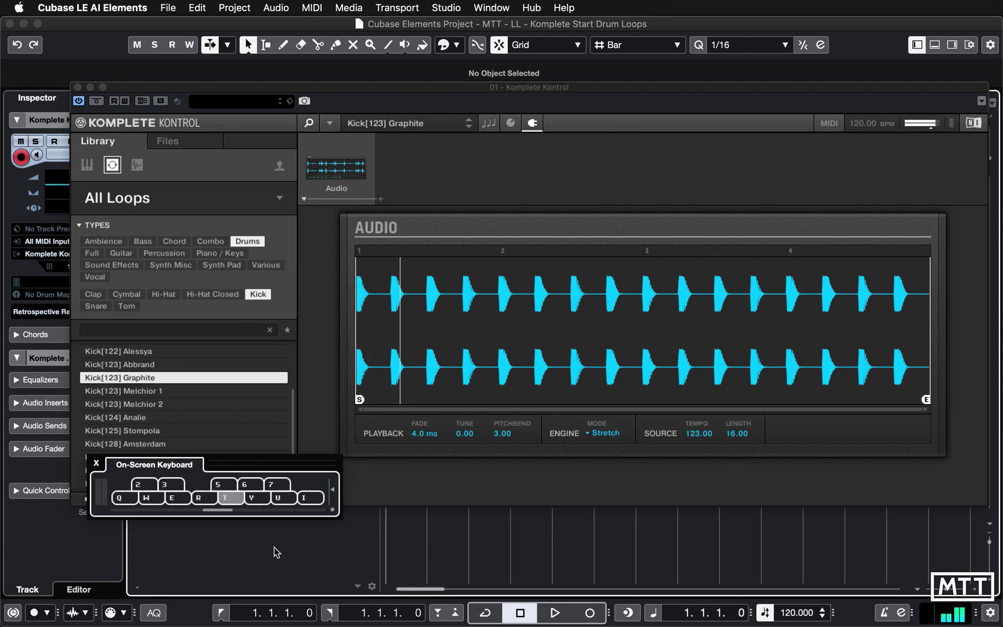
pyautogui.press('y')
pyautogui.press('u')
pyautogui.press('y')
pyautogui.press('y')
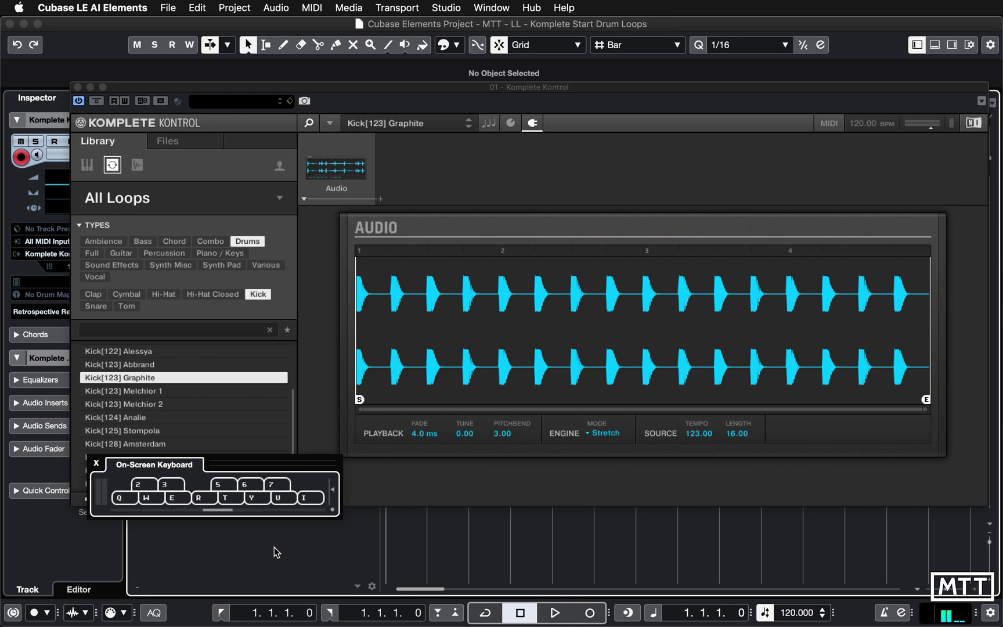
pyautogui.press('q')
pyautogui.hotkey('alt', 'k')
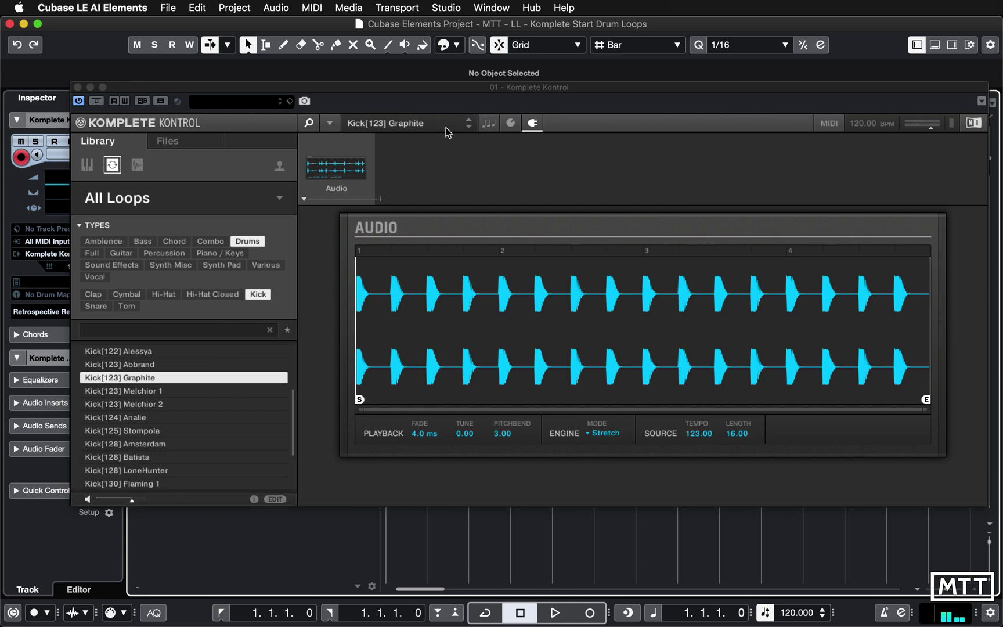
pyautogui.moveTo(416, 85); pyautogui.dragTo(389, 75)
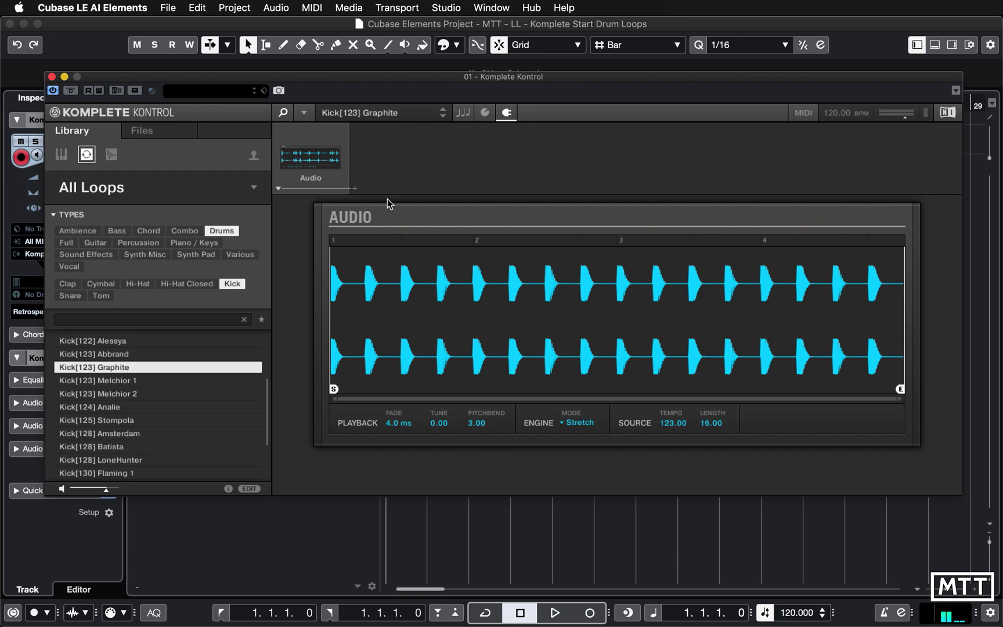
# Close the plug-in window and draw a four-bar MIDI part from bar 1 to bar 5.
pyautogui.click(51, 78)
pyautogui.rightClick(484, 165)
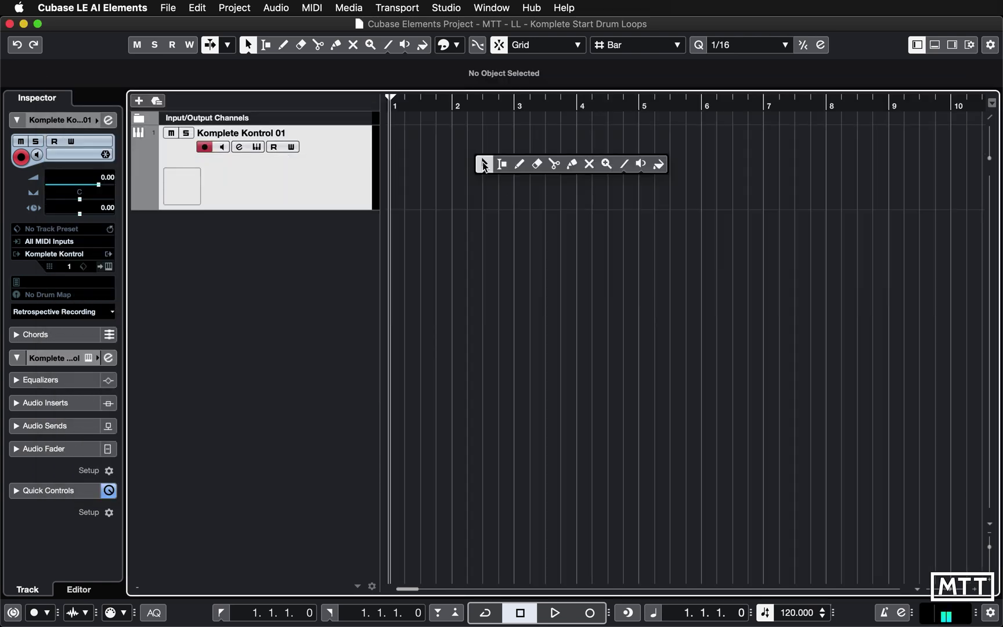
pyautogui.click(519, 164)
pyautogui.moveTo(411, 163); pyautogui.dragTo(633, 182)
pyautogui.press('1')
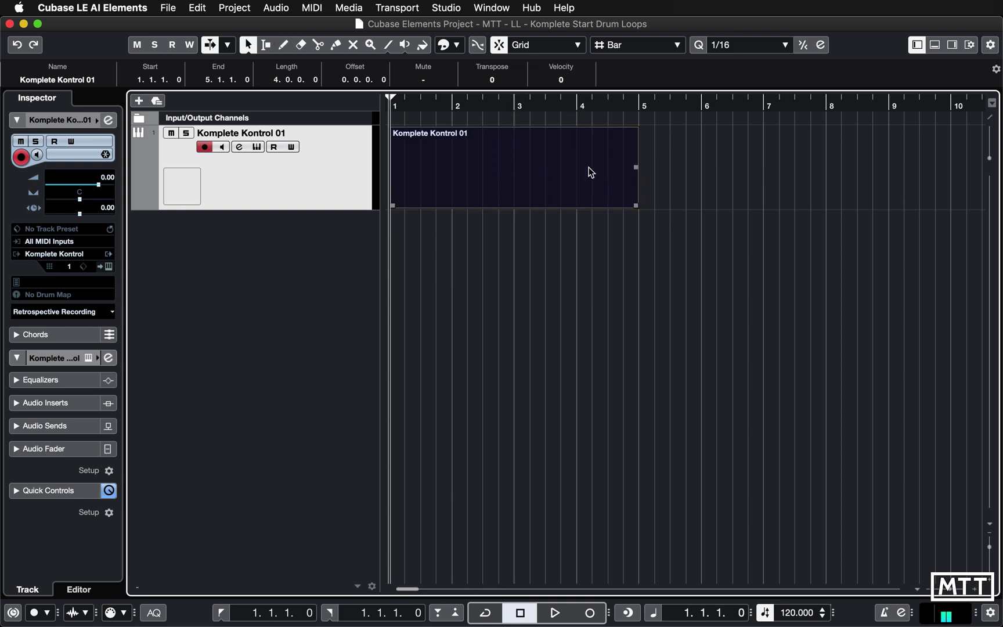
pyautogui.click(518, 256)
# Rename the track to Kick.
pyautogui.doubleClick(257, 133)
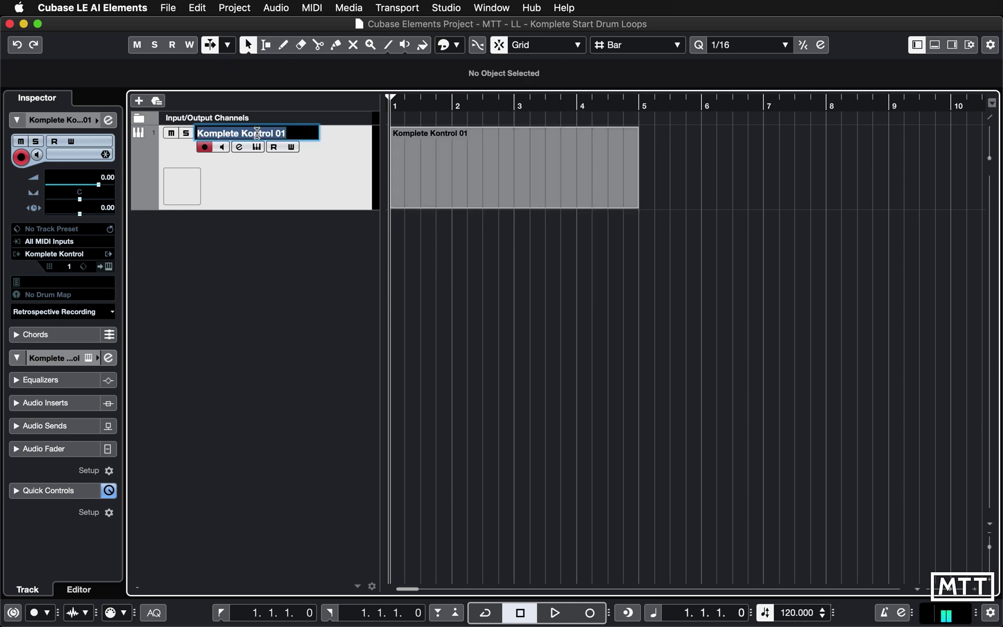
pyautogui.write('Kick')
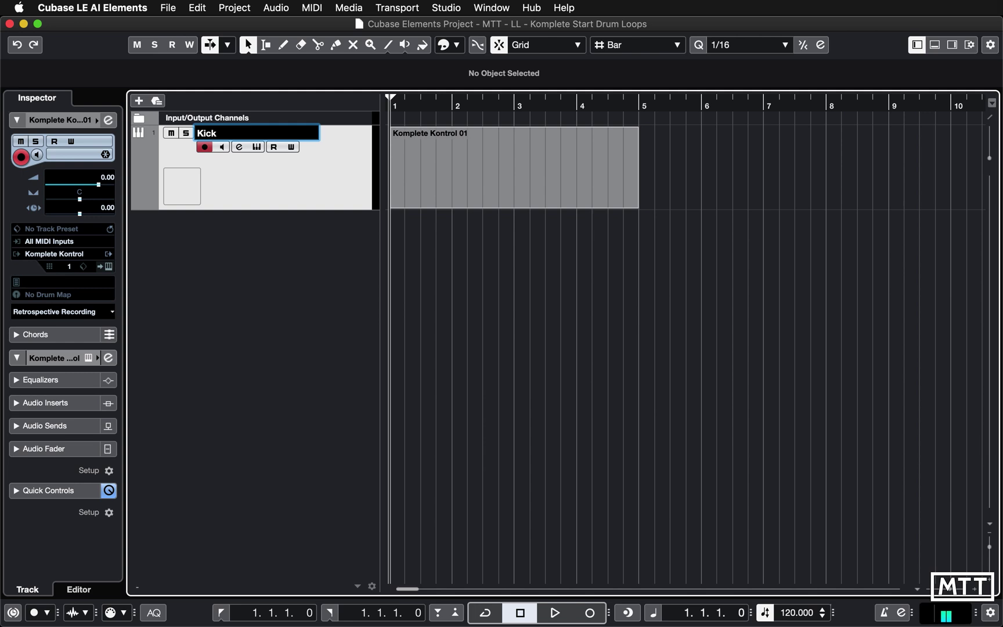
pyautogui.press('Return')
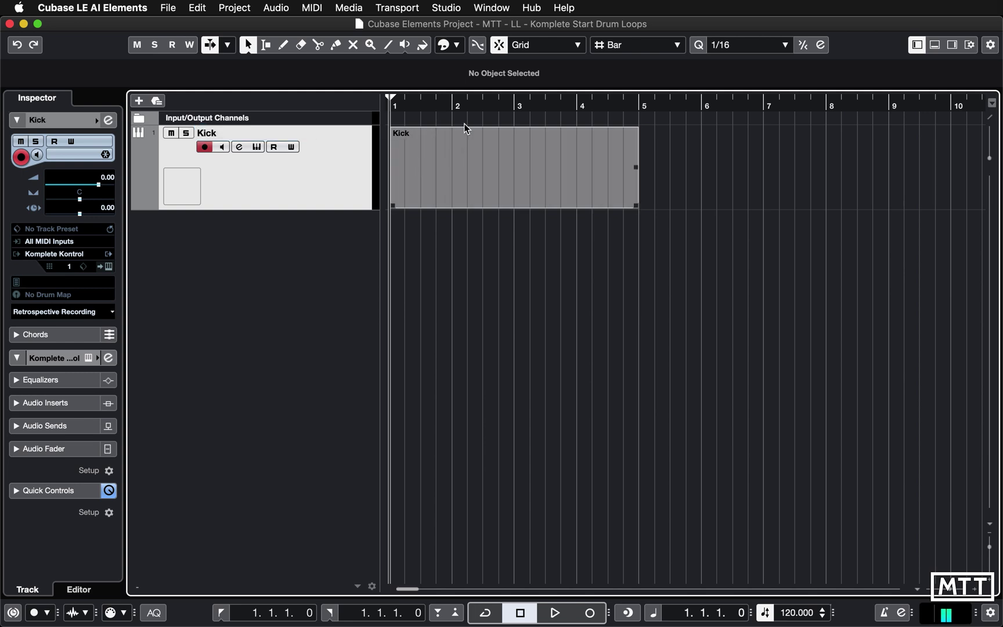
# Open the Kick part in the Key Editor and audition the C1 and C3 pitches.
pyautogui.click(448, 189)
pyautogui.doubleClick(461, 186)
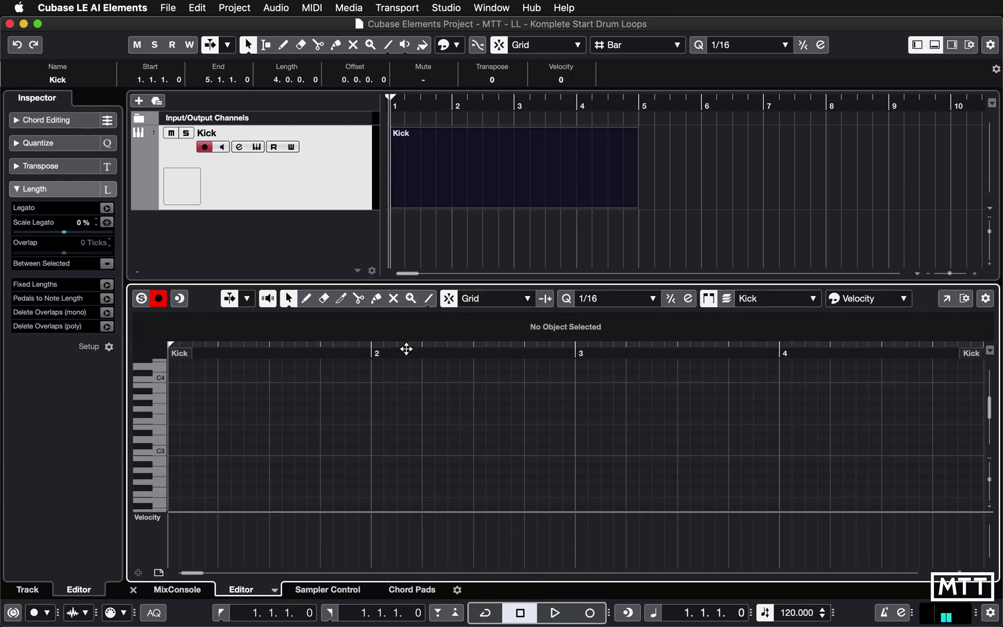
pyautogui.scroll(-2, 215, 469)
pyautogui.scroll(-3, 215, 469)
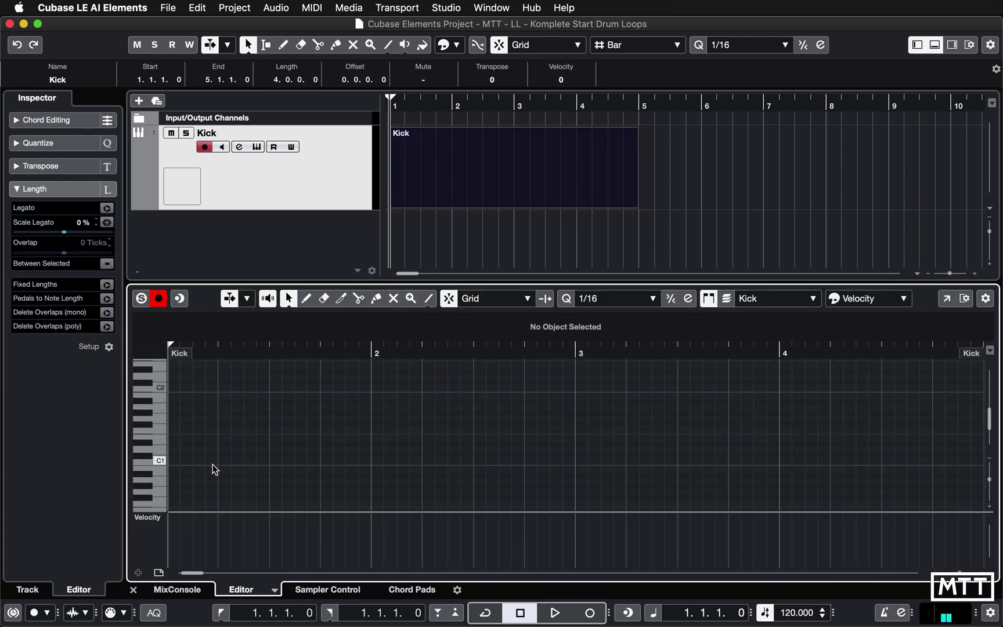
pyautogui.click(161, 462)
pyautogui.scroll(3, 160, 461)
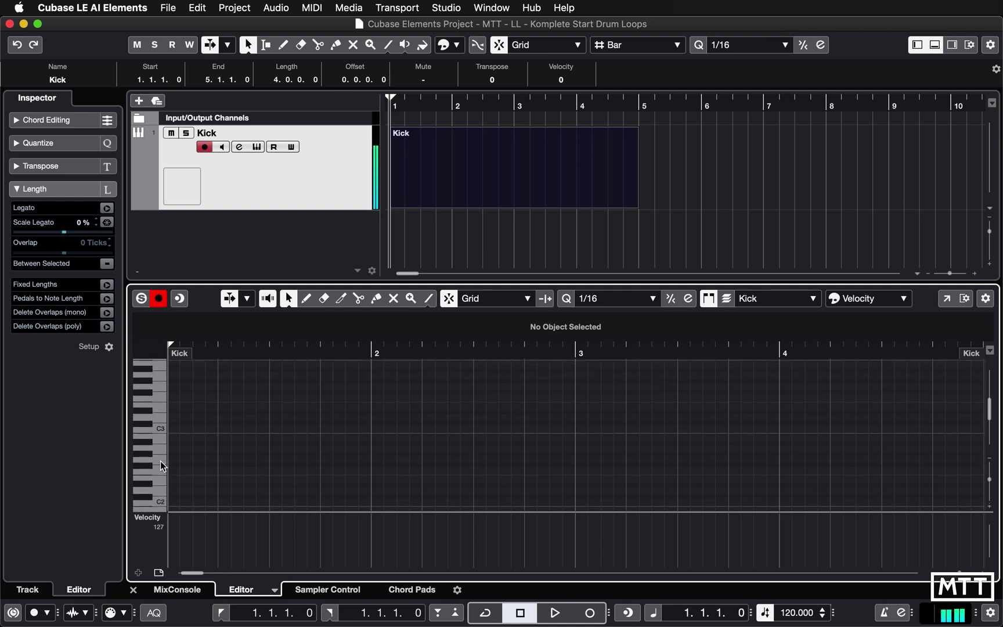
pyautogui.click(159, 430)
# With quantize at 1/4, draw a C3 note spanning bars 1 to 5 and close the editor.
pyautogui.click(306, 298)
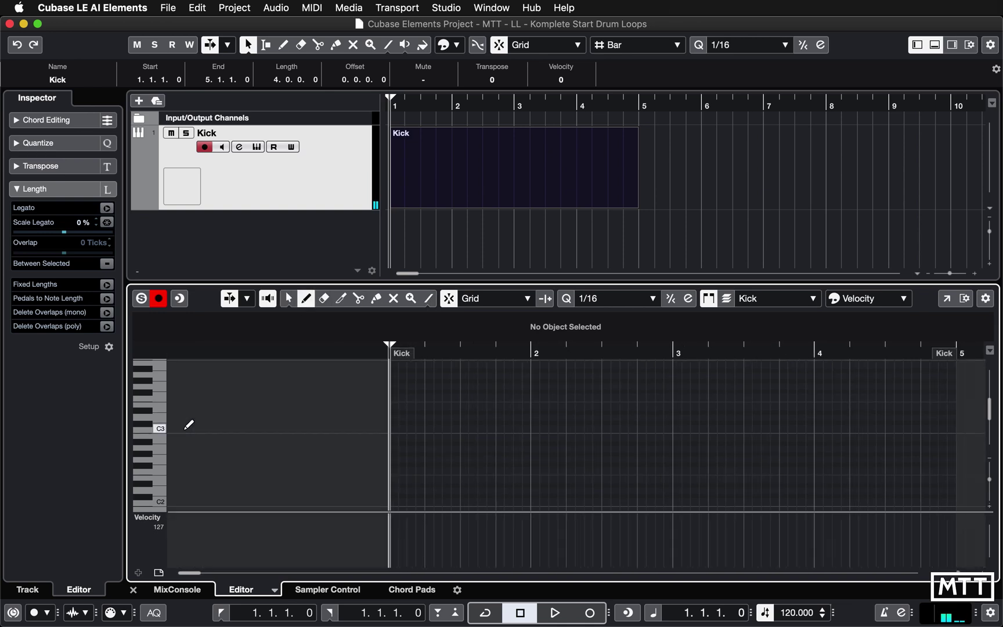
pyautogui.click(616, 299)
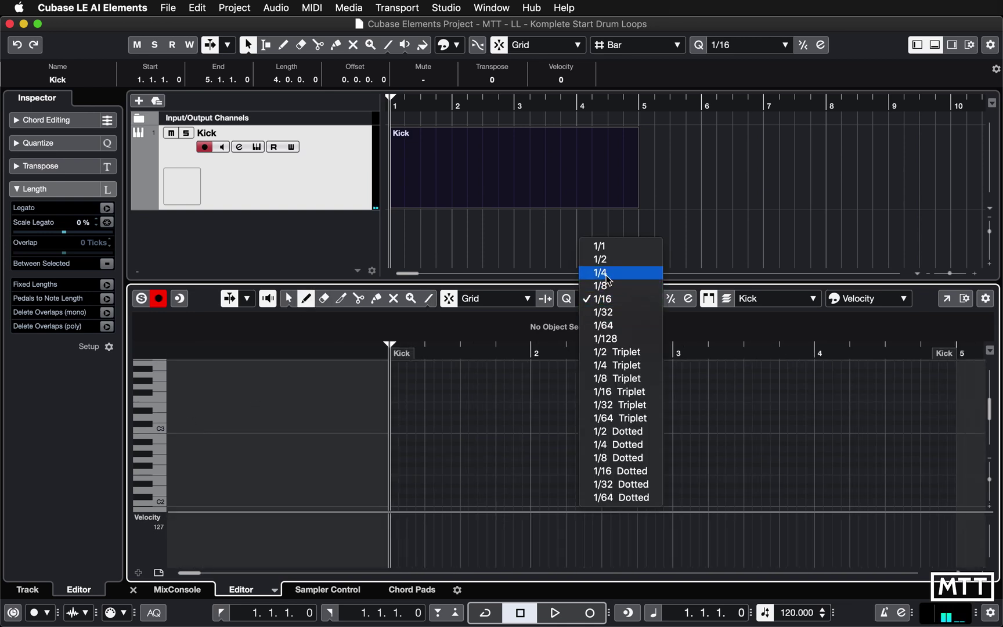
pyautogui.click(616, 272)
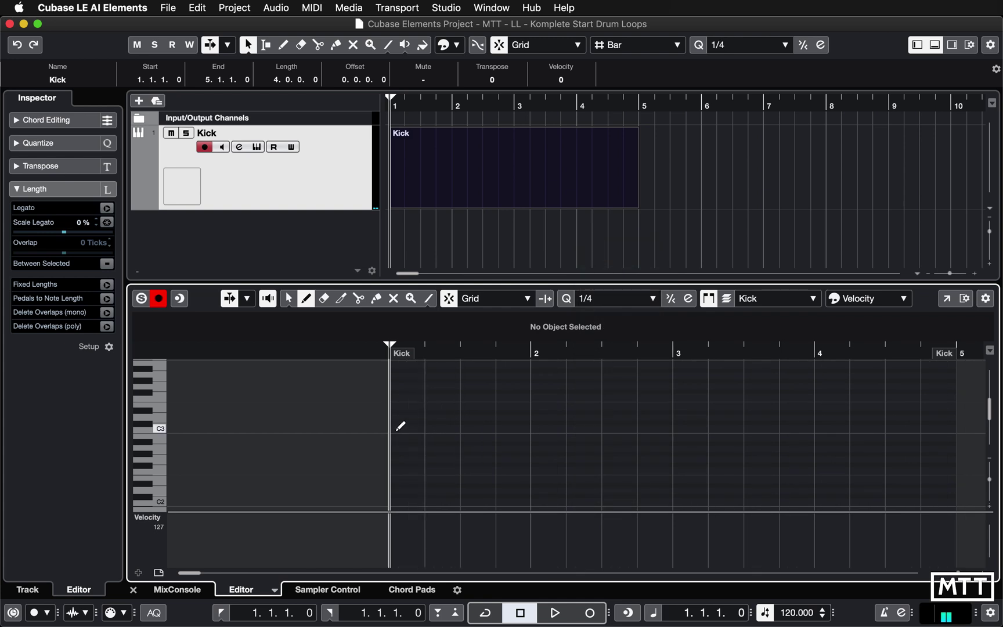
pyautogui.moveTo(399, 427); pyautogui.dragTo(959, 428)
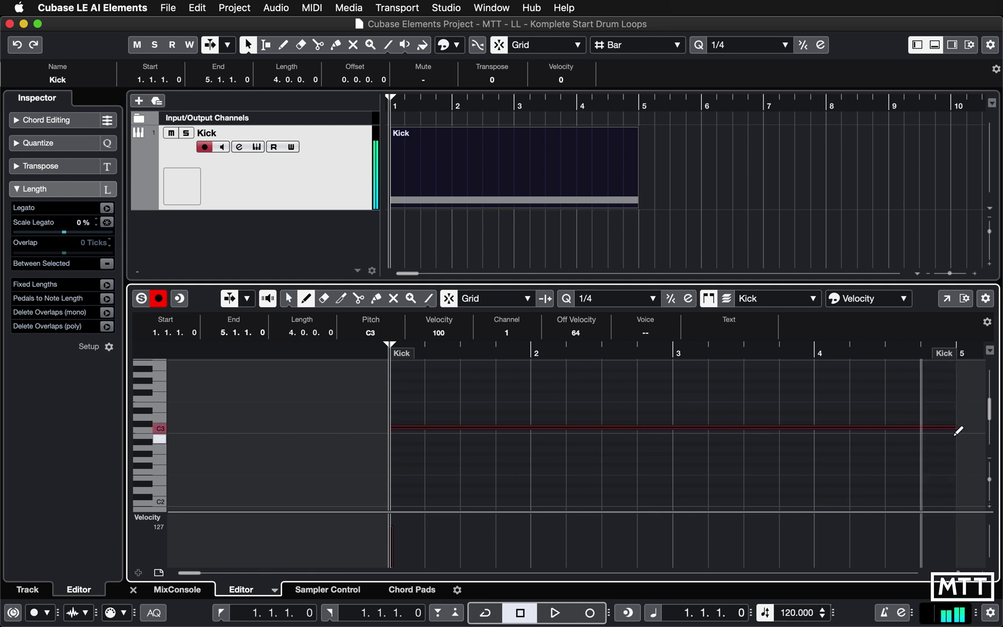
pyautogui.press('super+alt+e')
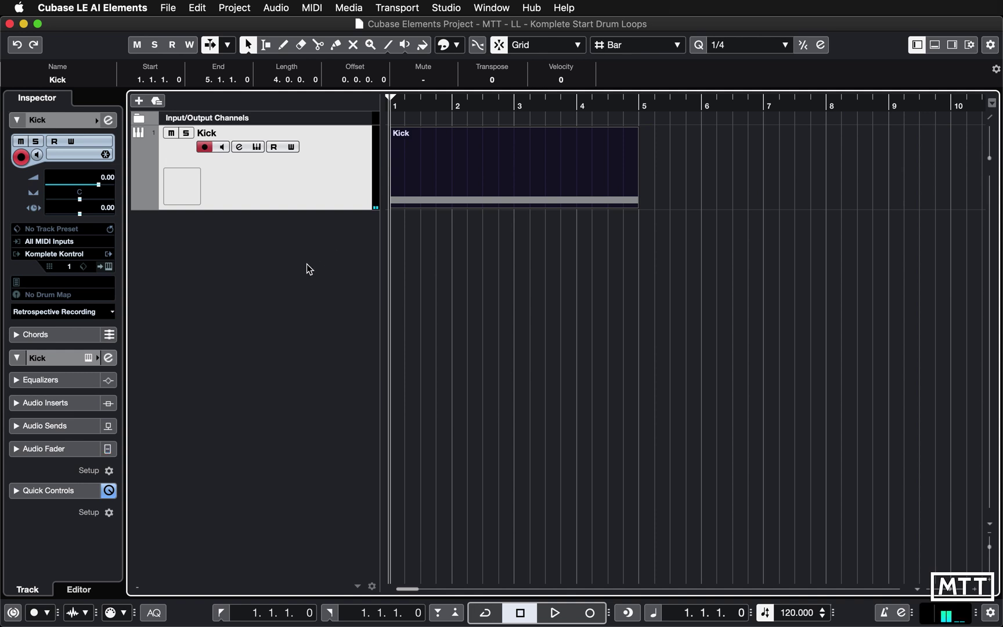
# Add another Komplete Kontrol instrument track.
pyautogui.rightClick(272, 254)
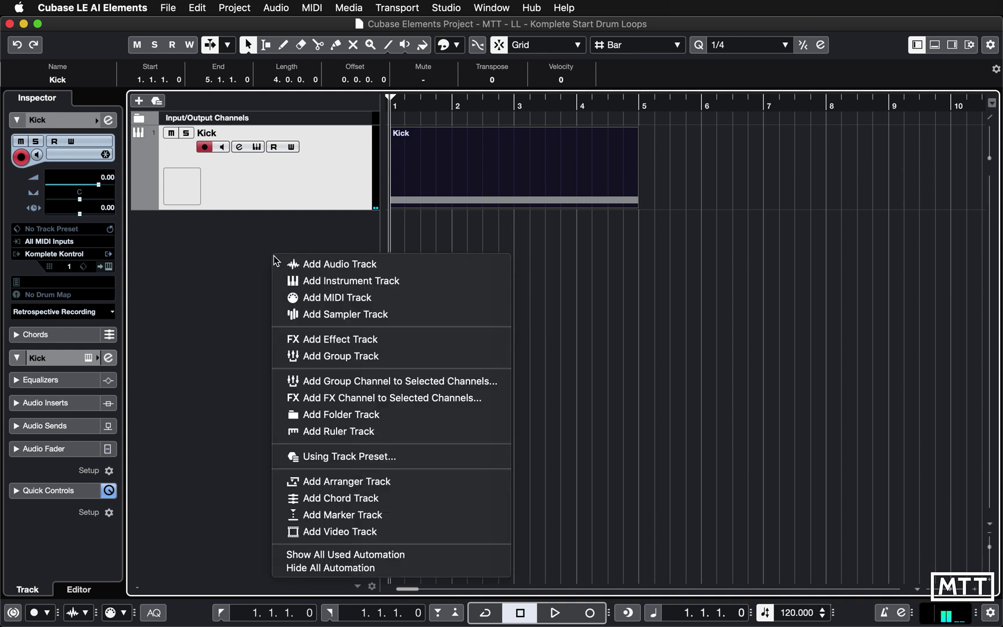
pyautogui.click(326, 288)
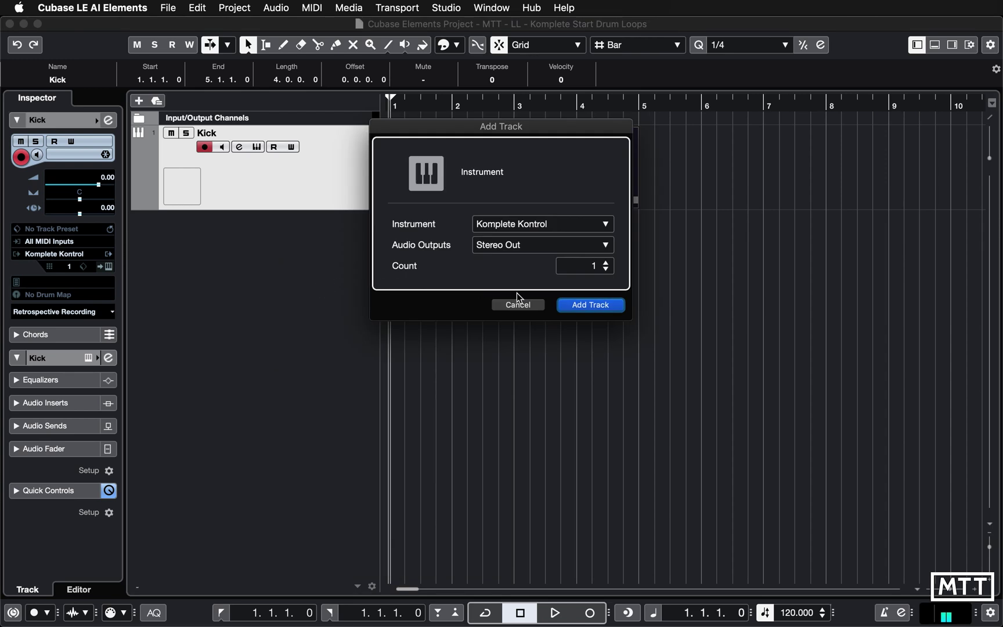
pyautogui.click(586, 306)
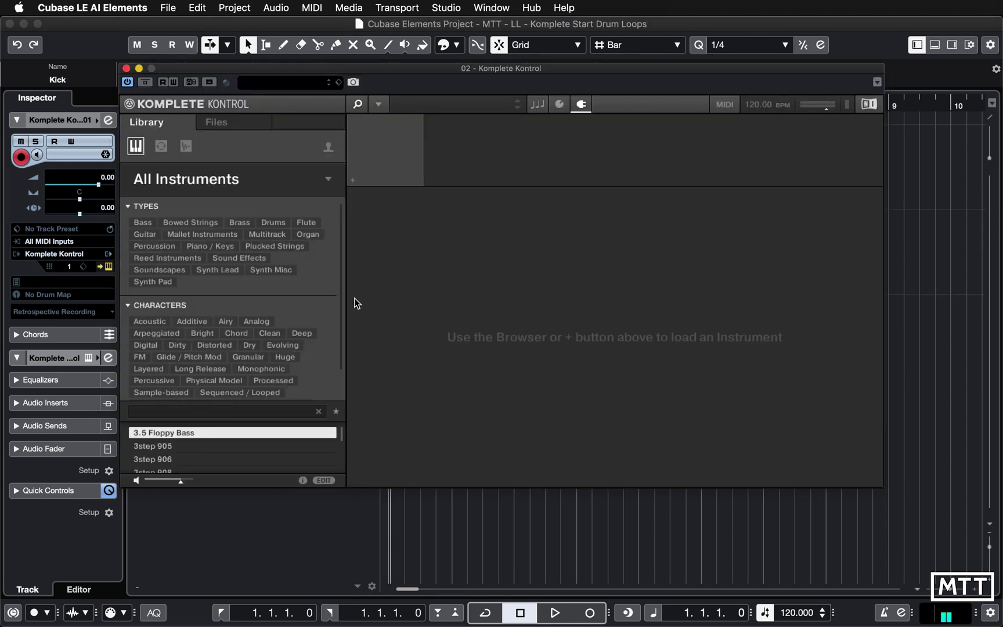
# Browse Loops > Drums > Hi-Hat, preview several hi-hat loops and load Hihats[75] Turnt.
pyautogui.click(220, 177)
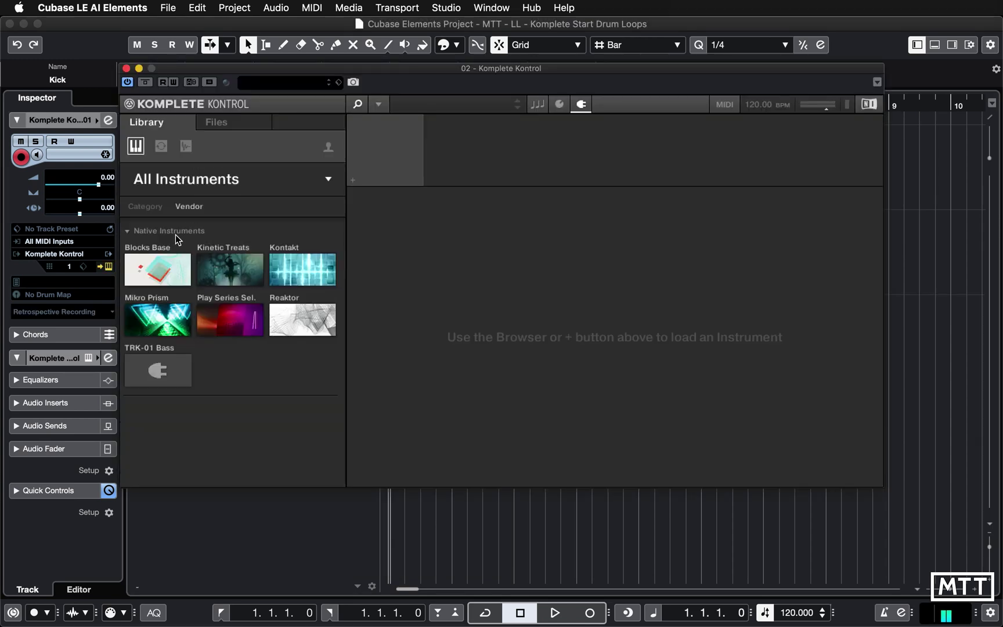
pyautogui.click(161, 146)
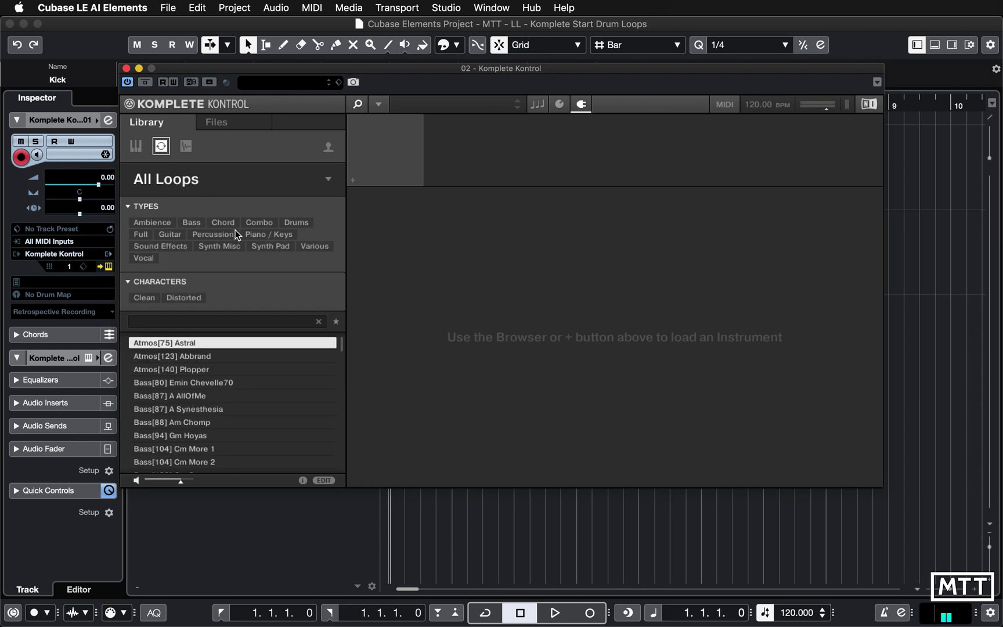
pyautogui.click(298, 224)
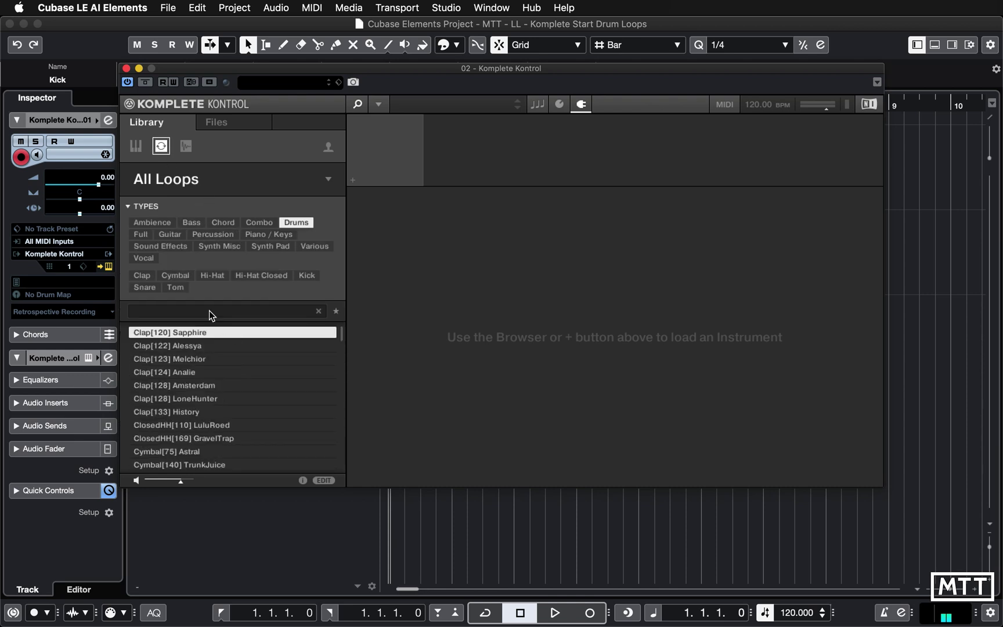
pyautogui.click(212, 277)
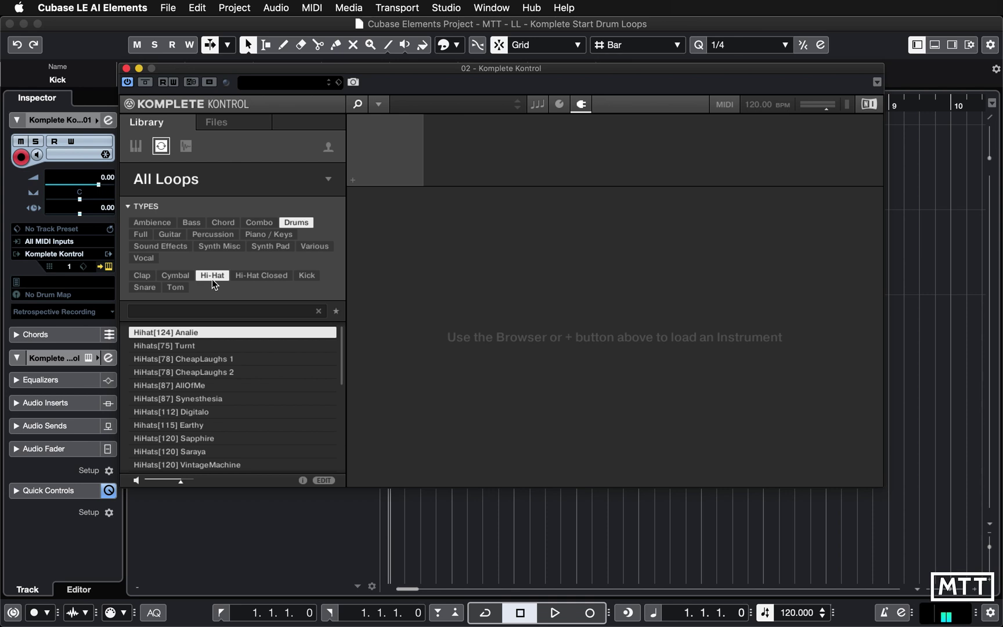
pyautogui.click(229, 345)
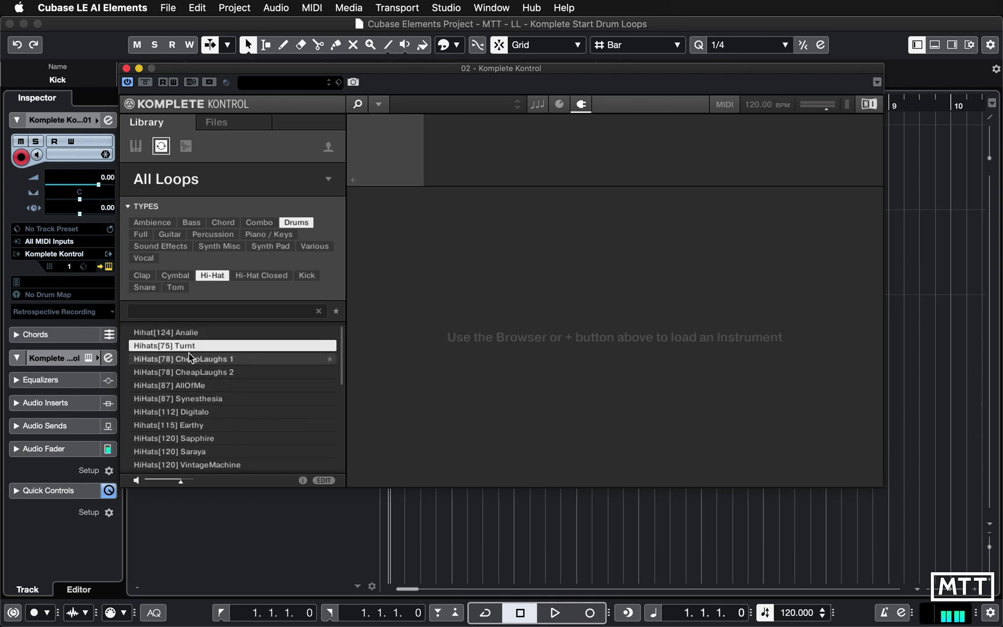
pyautogui.click(196, 358)
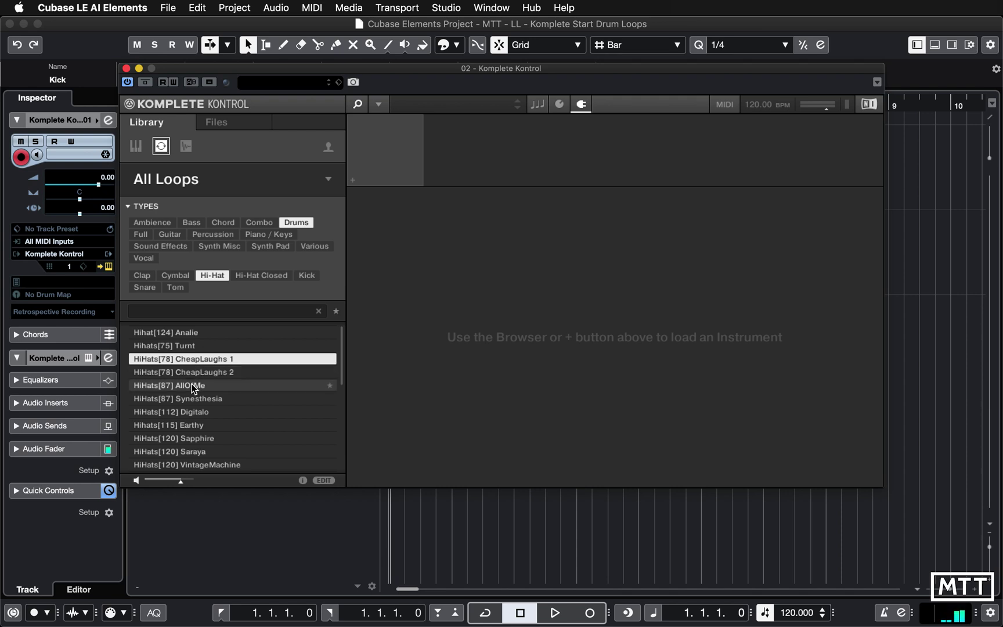
pyautogui.click(193, 385)
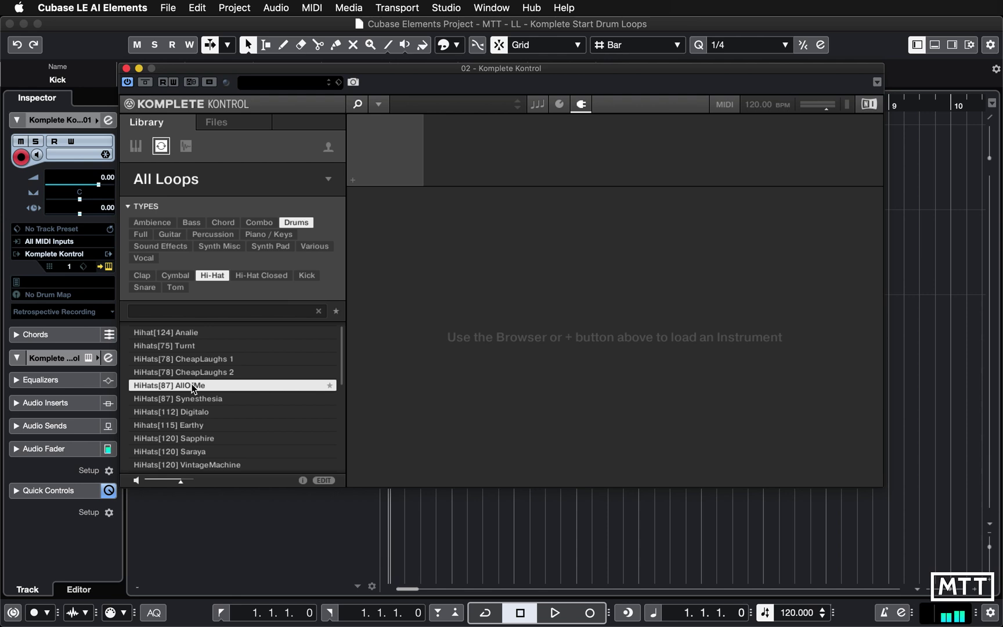
pyautogui.click(180, 346)
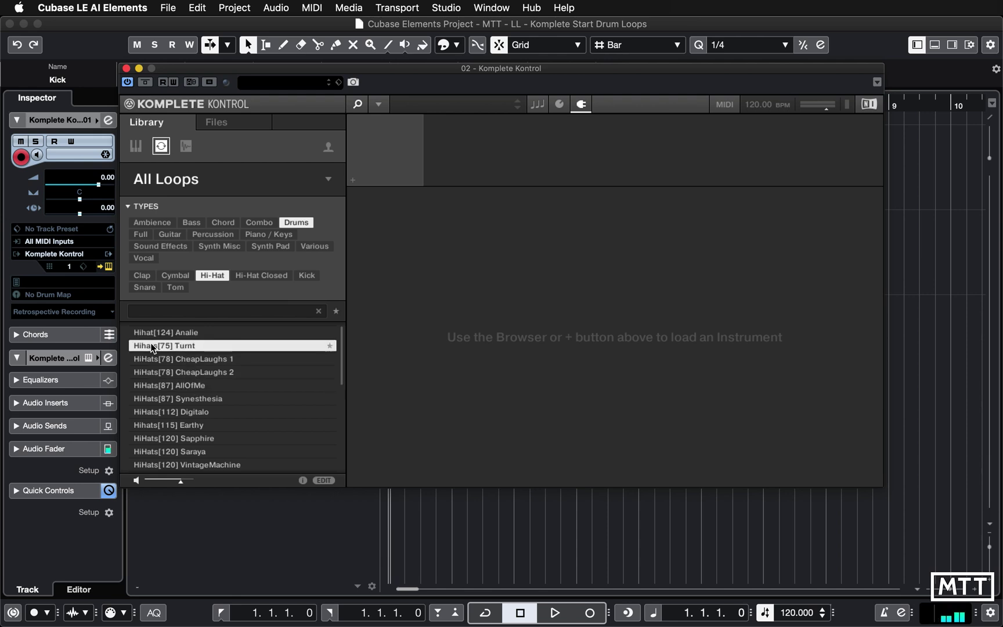
pyautogui.doubleClick(150, 345)
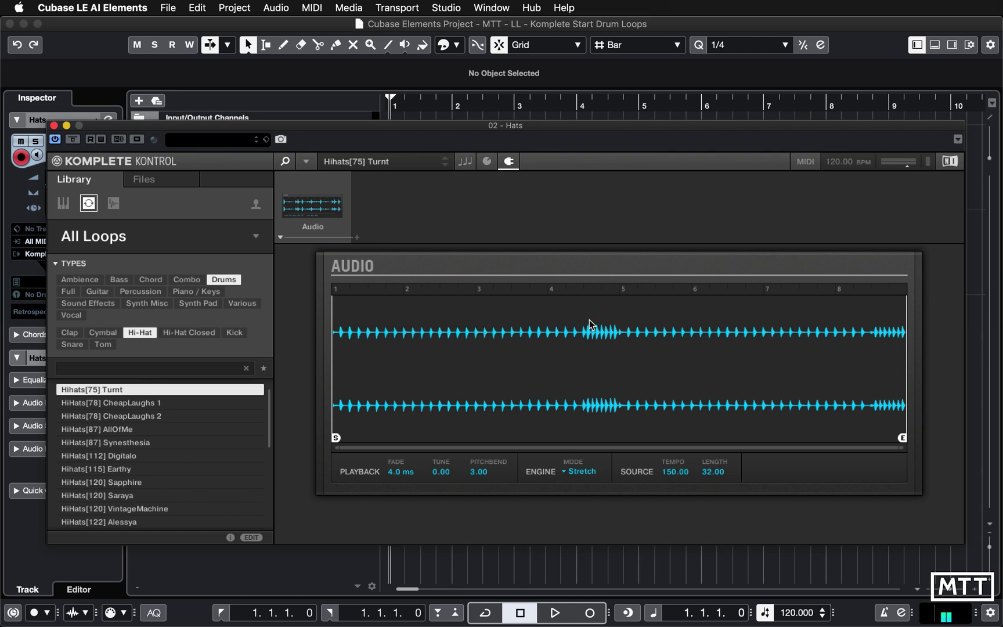
# Draw a Hats part from bar 3 to bar 5 containing one C3 note.
pyautogui.click(55, 126)
pyautogui.rightClick(549, 246)
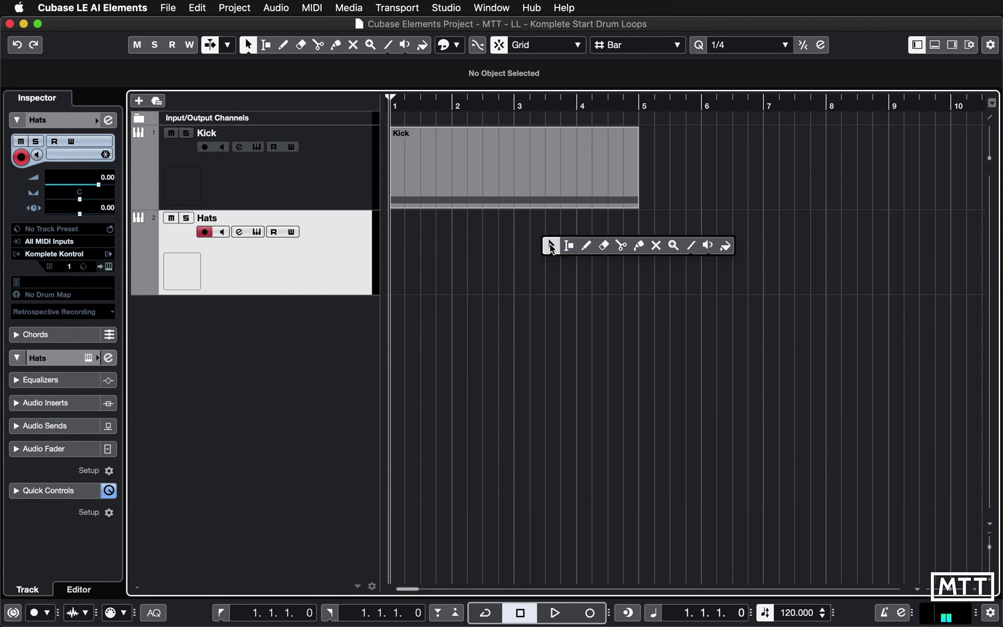
pyautogui.click(587, 247)
pyautogui.moveTo(521, 244); pyautogui.dragTo(620, 242)
pyautogui.rightClick(545, 244)
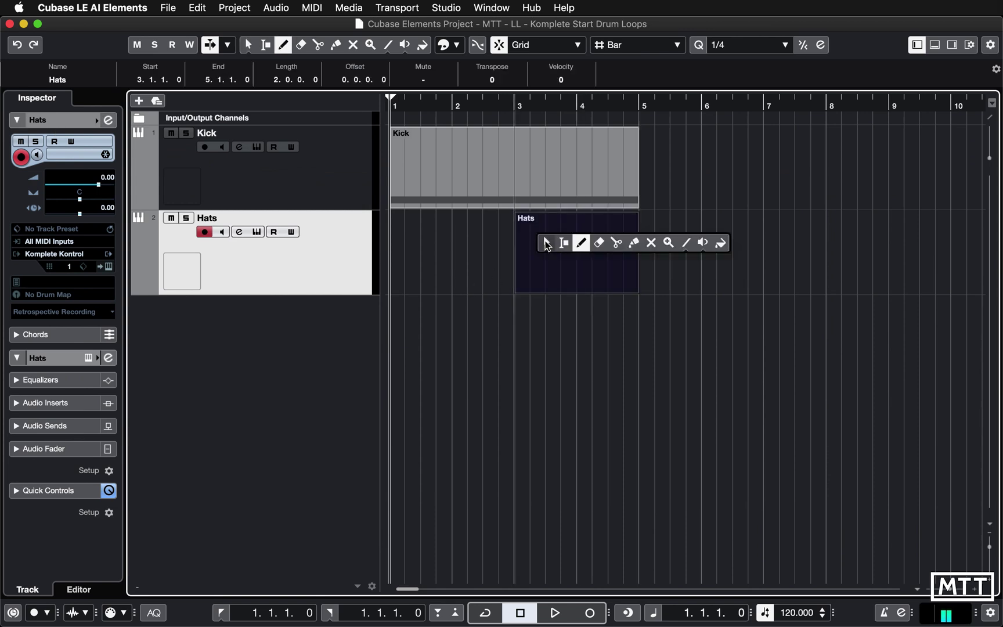
pyautogui.click(546, 244)
pyautogui.doubleClick(540, 250)
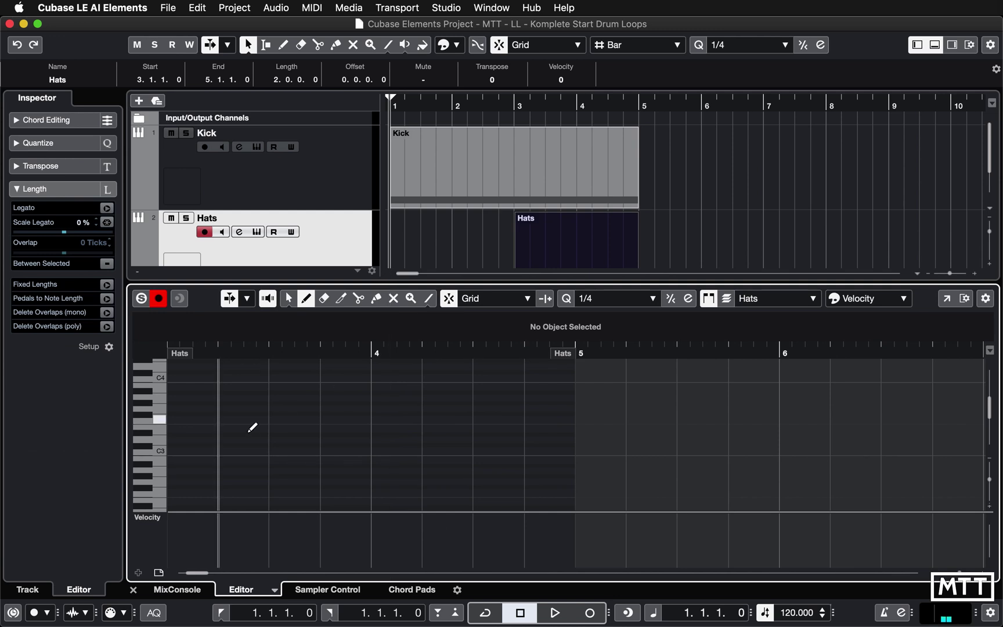
pyautogui.moveTo(174, 451); pyautogui.dragTo(553, 454)
pyautogui.press('super+e')
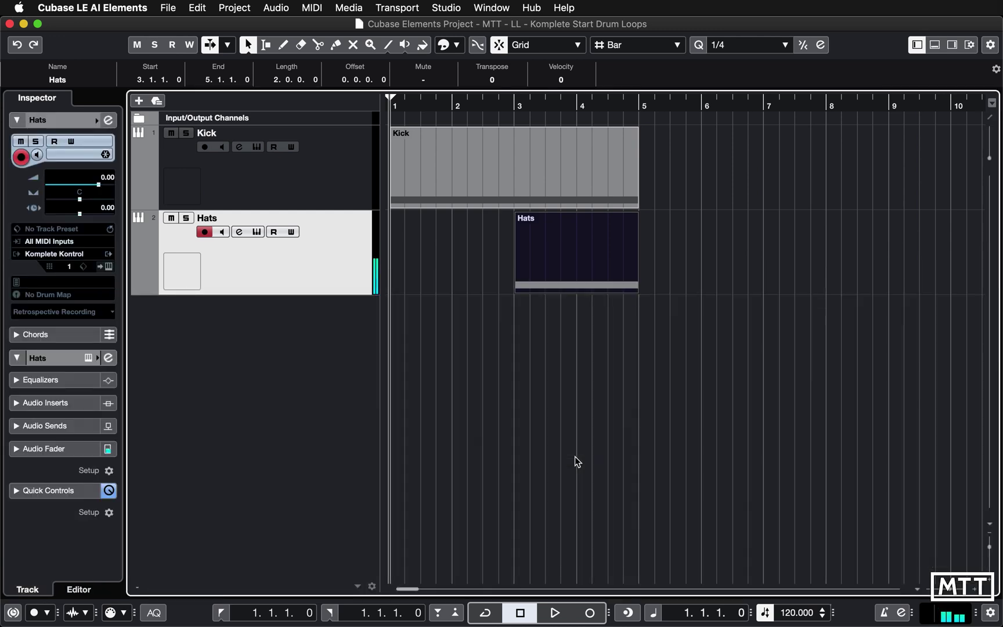
# Play the project with the Hats instrument window open, then stop and close it.
pyautogui.press('space')
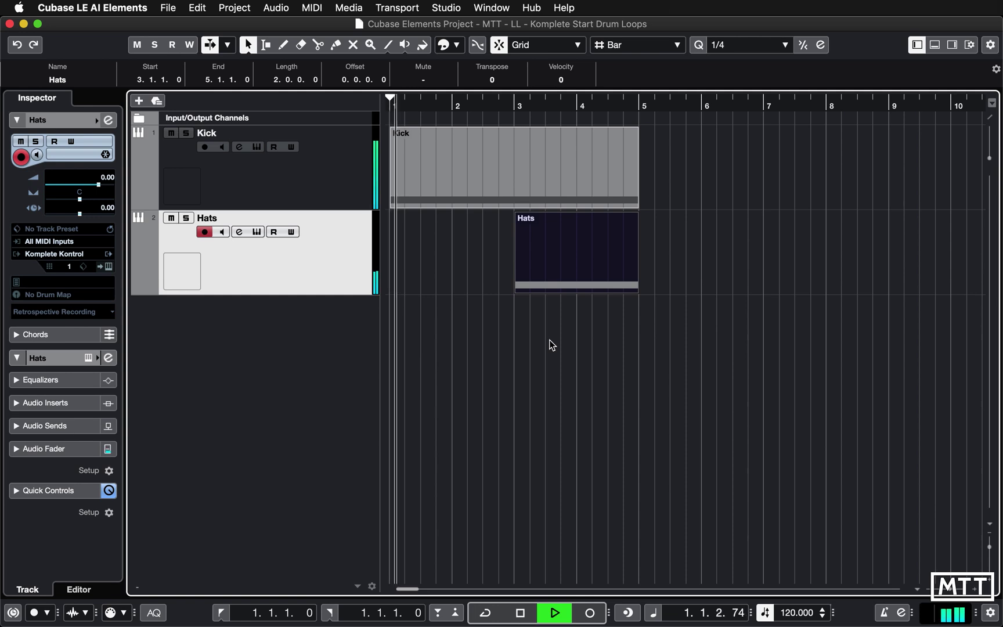
pyautogui.click(257, 231)
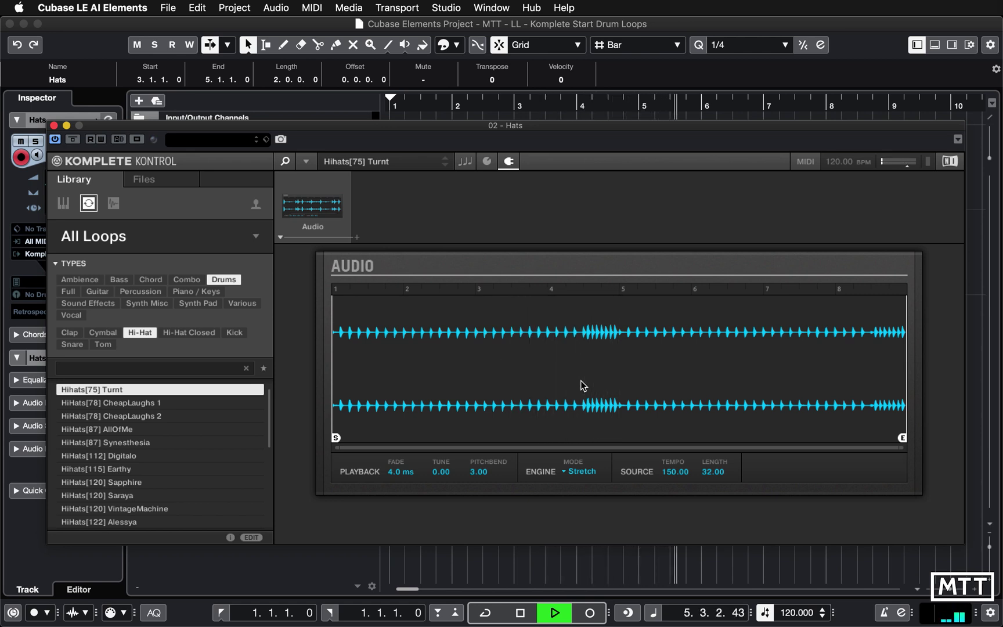
pyautogui.press('space')
pyautogui.click(53, 125)
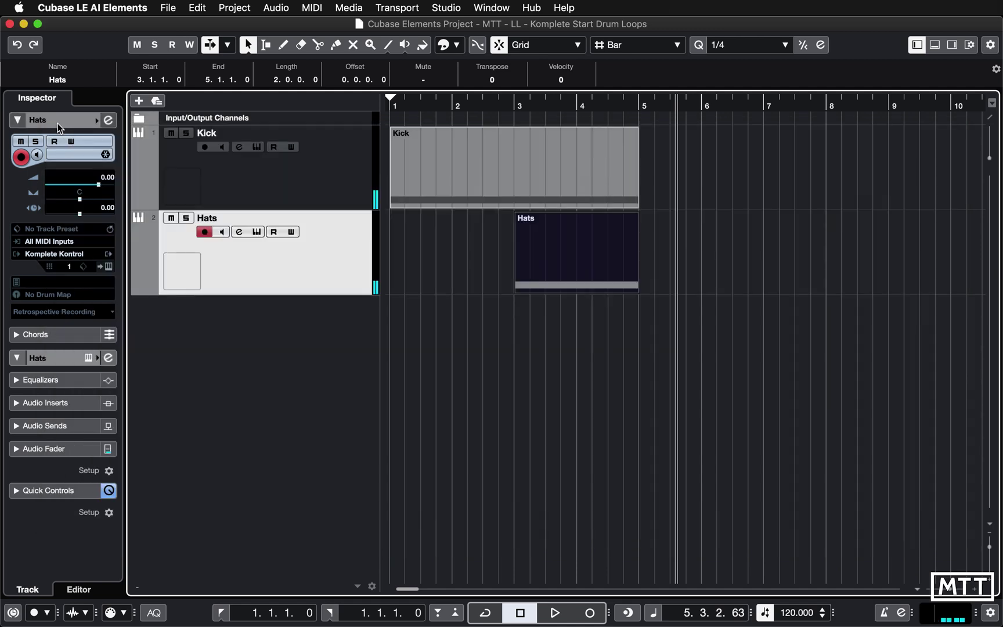
pyautogui.click(515, 339)
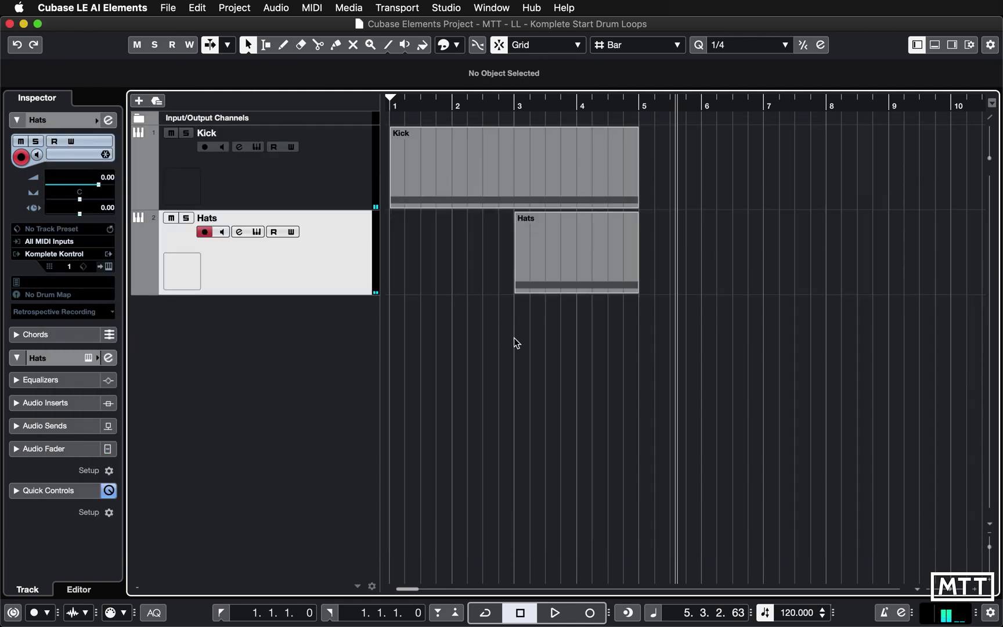
# Add a third Komplete Kontrol instrument track.
pyautogui.rightClick(255, 328)
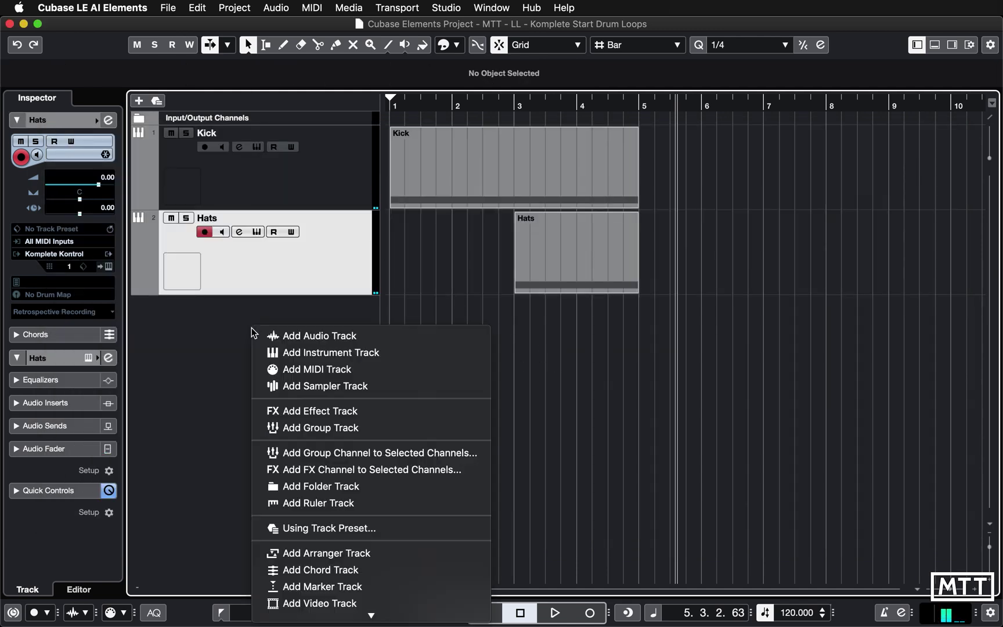
pyautogui.click(295, 357)
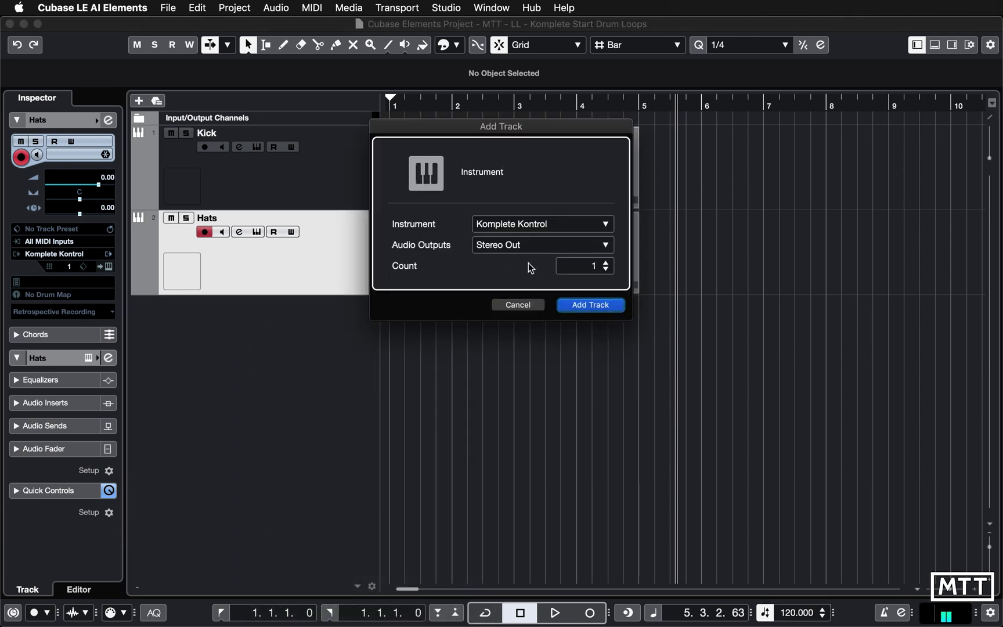
pyautogui.click(587, 306)
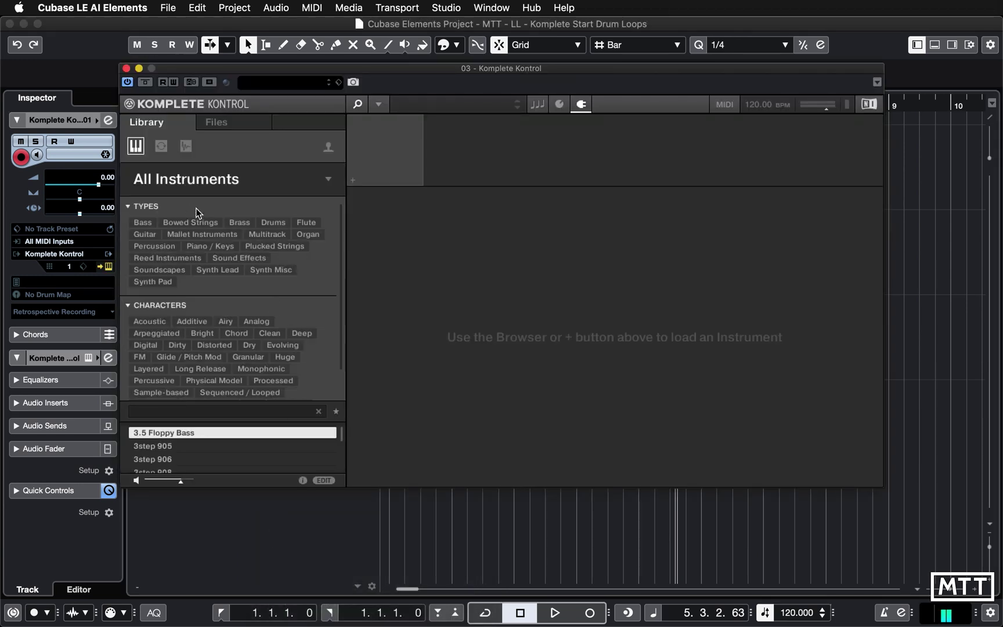
# Filter the library to Loops > Drums > Snare.
pyautogui.click(192, 185)
pyautogui.click(148, 146)
pyautogui.click(161, 146)
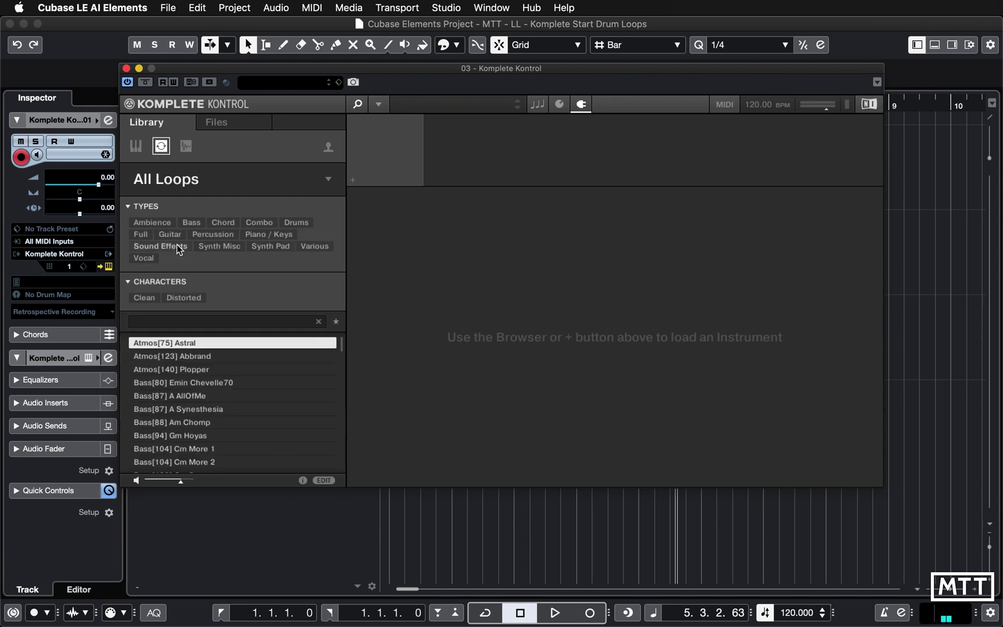
pyautogui.click(294, 223)
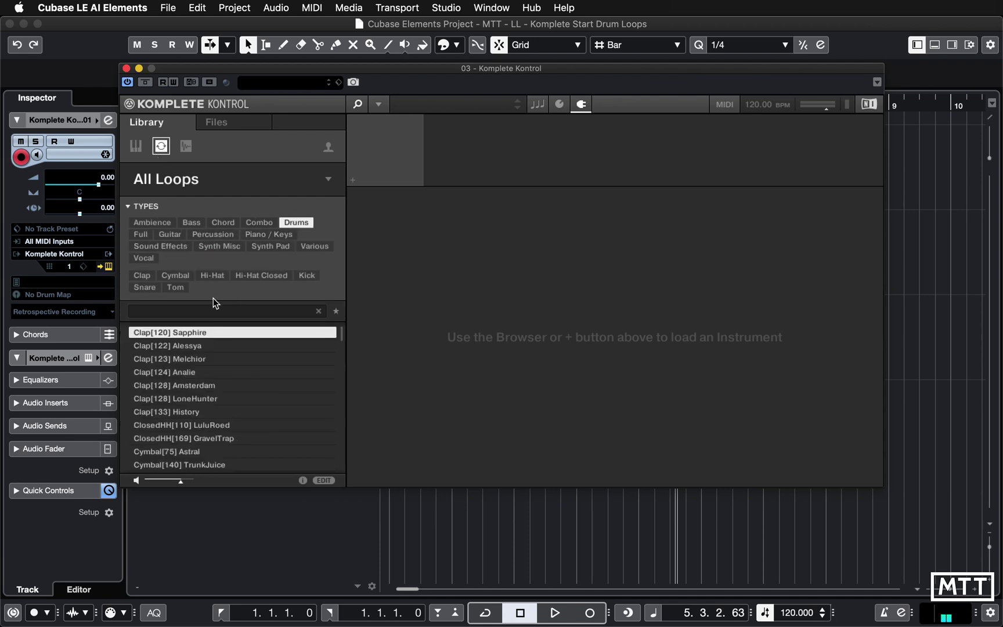
pyautogui.click(154, 286)
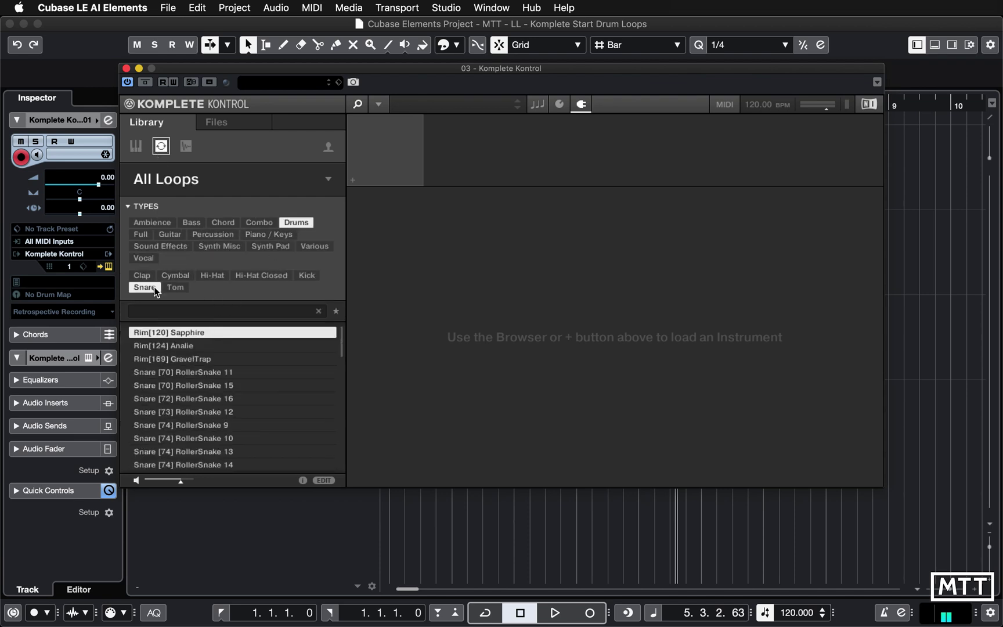
# Preview snare loops, load Snare[112] Digitalo and close the plug-in window.
pyautogui.click(183, 353)
pyautogui.click(209, 370)
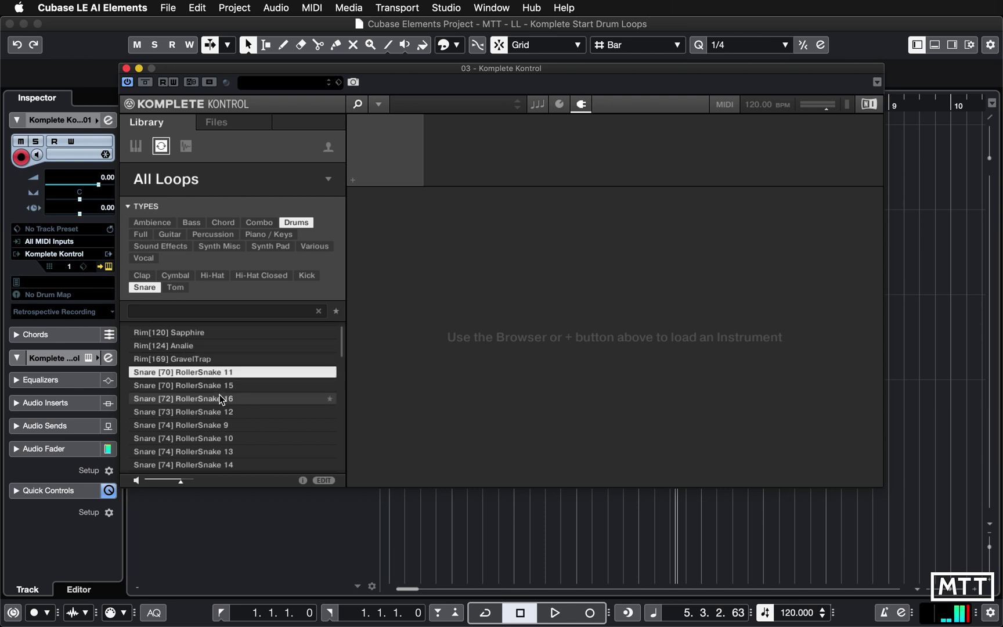
pyautogui.scroll(-10, 216, 402)
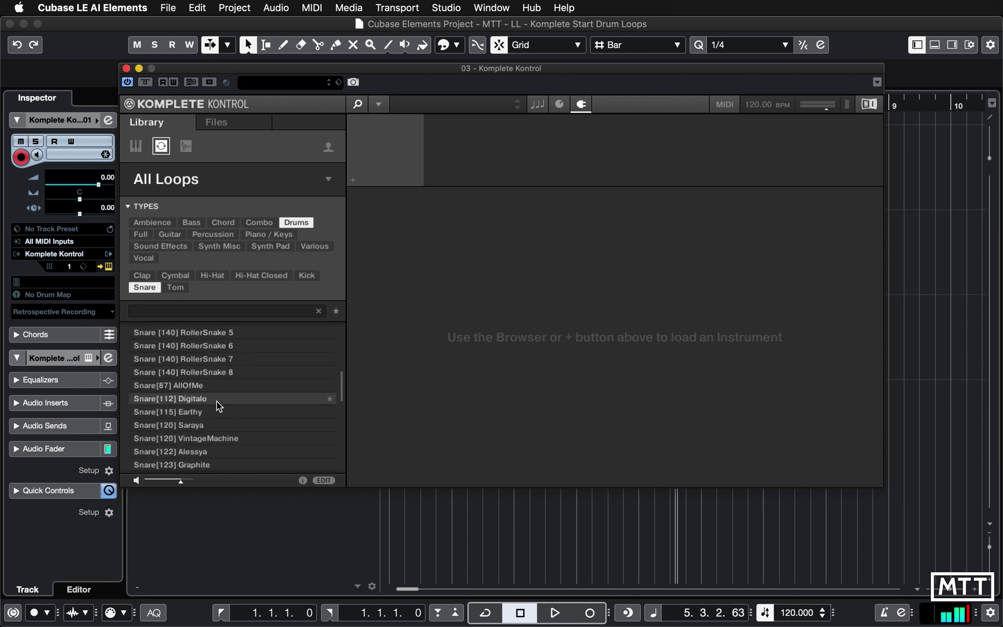
pyautogui.scroll(-1, 216, 401)
pyautogui.click(199, 371)
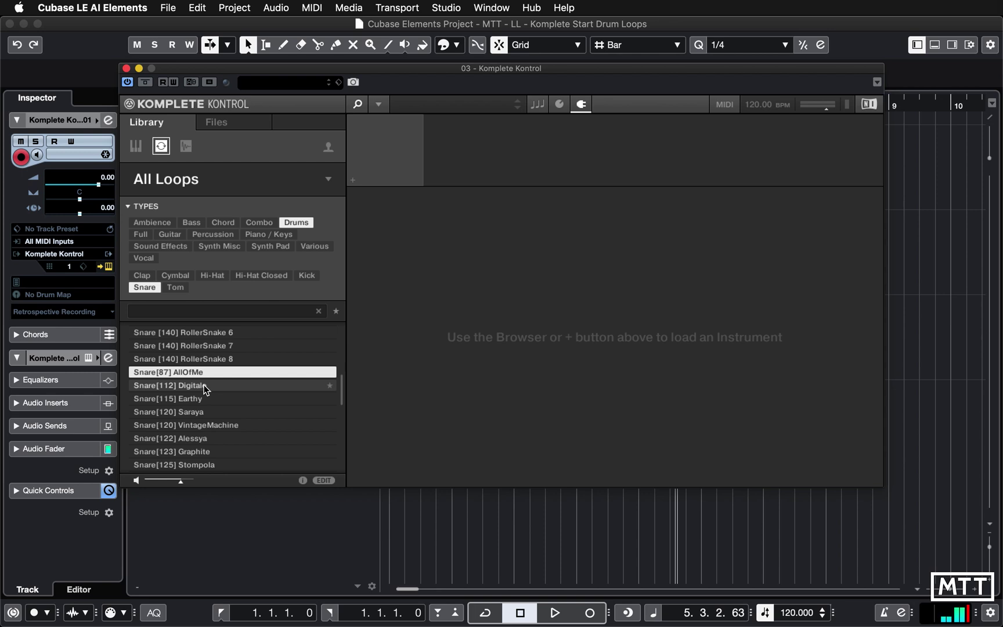
pyautogui.click(203, 390)
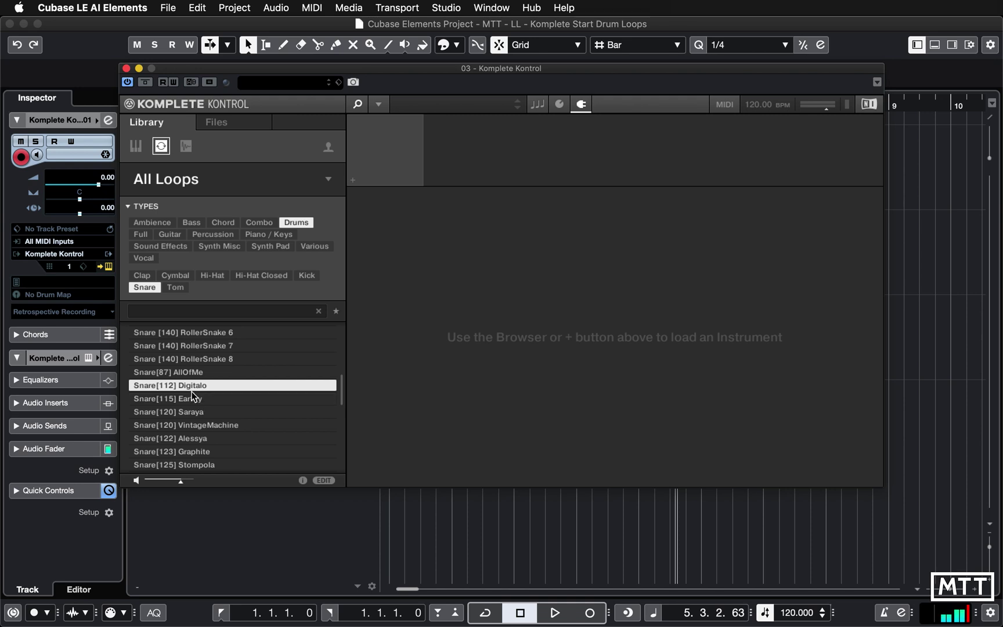
pyautogui.doubleClick(188, 389)
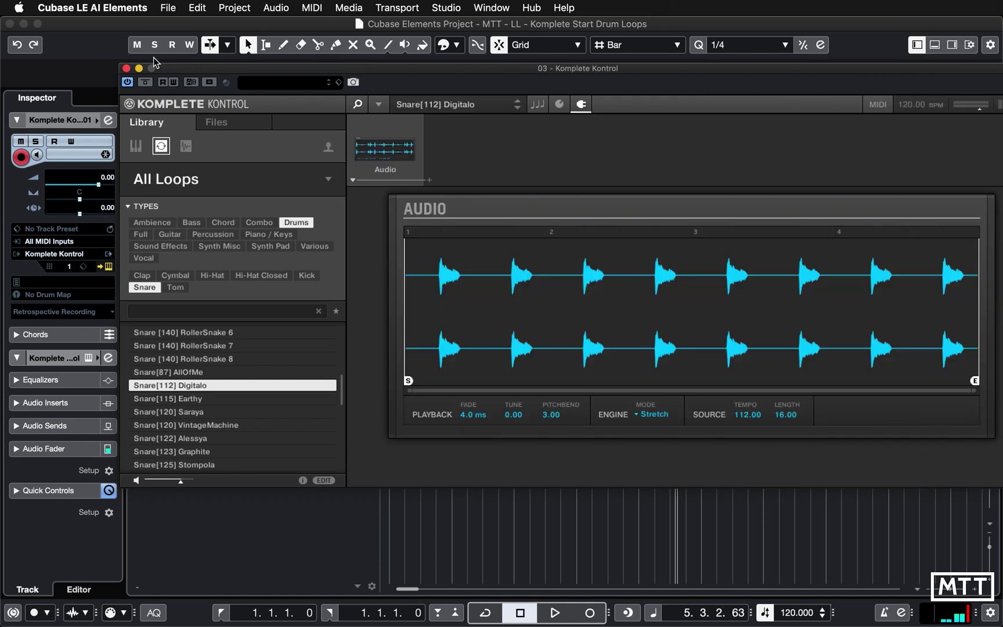
pyautogui.click(126, 69)
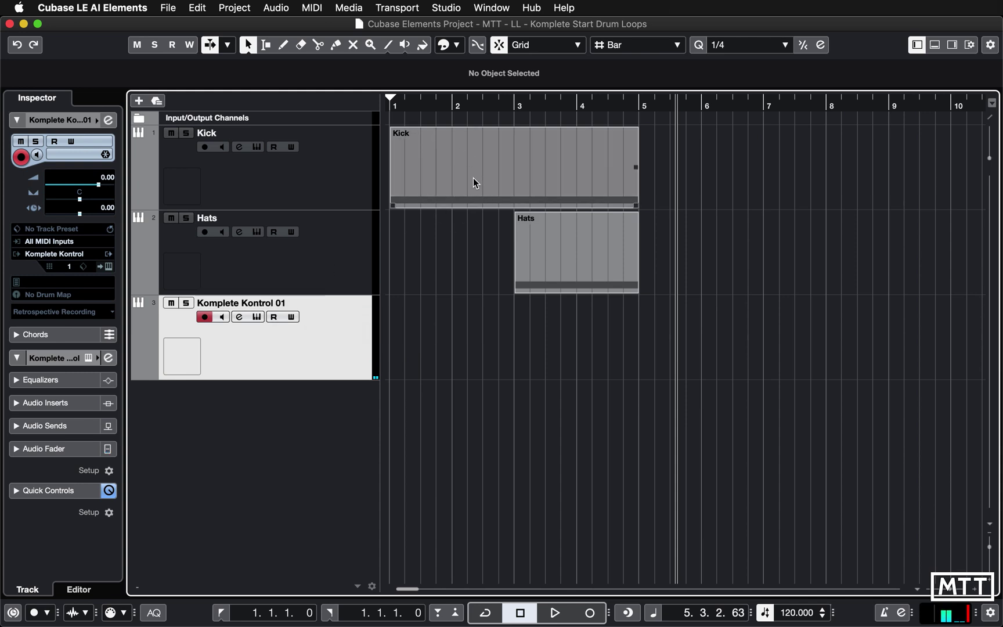
# Copy the Kick part to the third track, rename that track Snare, and play it back.
pyautogui.moveTo(441, 174); pyautogui.dragTo(450, 342)
pyautogui.doubleClick(250, 302)
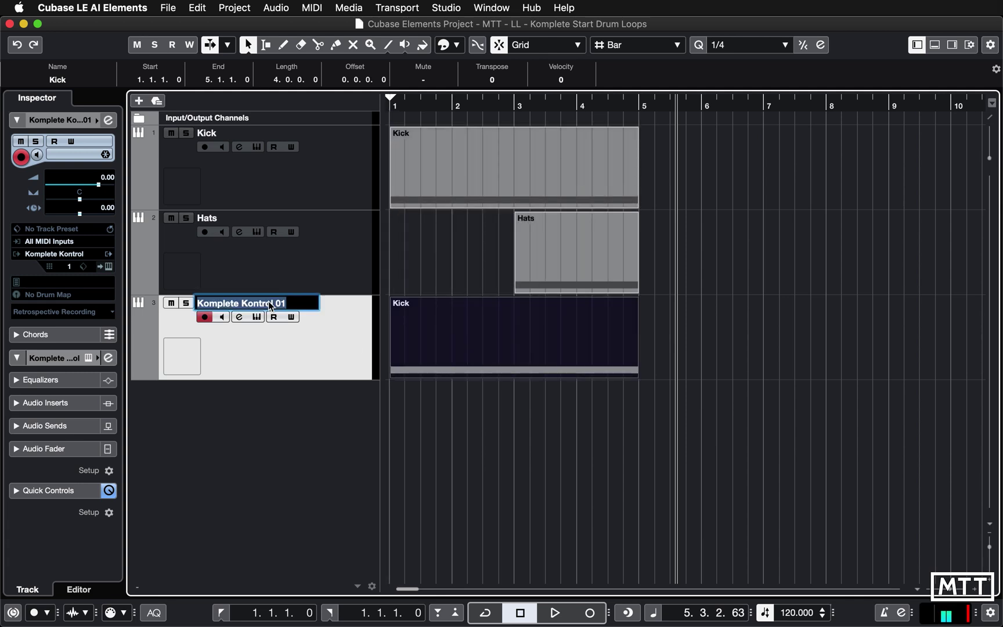
pyautogui.write('Snare')
pyautogui.press('Return')
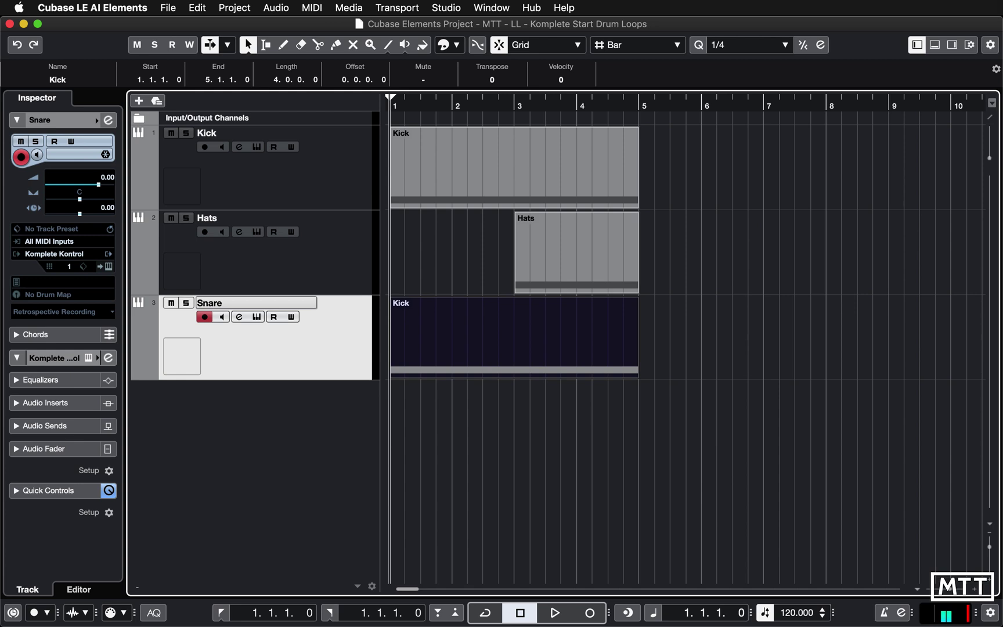
pyautogui.press('space')
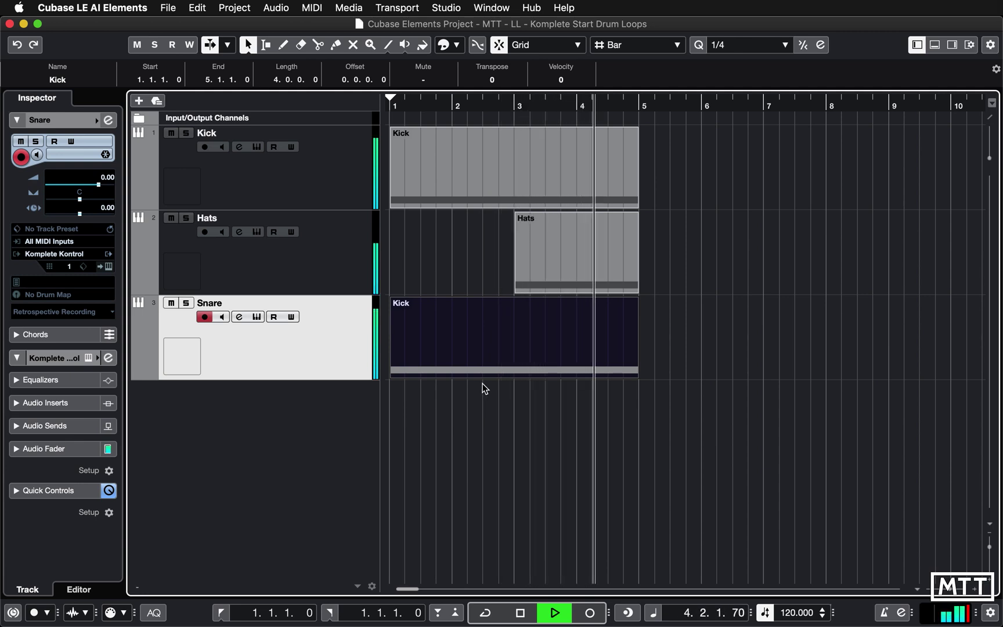
pyautogui.press('space')
# Transpose the Snare part's long note from C3 to E3 and play to check it.
pyautogui.doubleClick(509, 357)
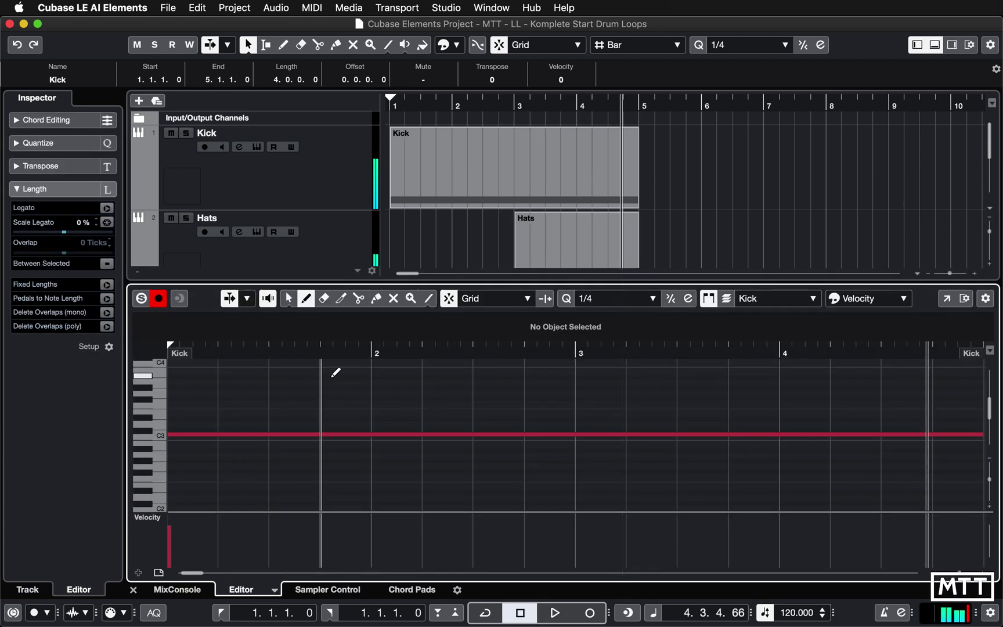
pyautogui.rightClick(285, 420)
pyautogui.click(285, 419)
pyautogui.click(286, 434)
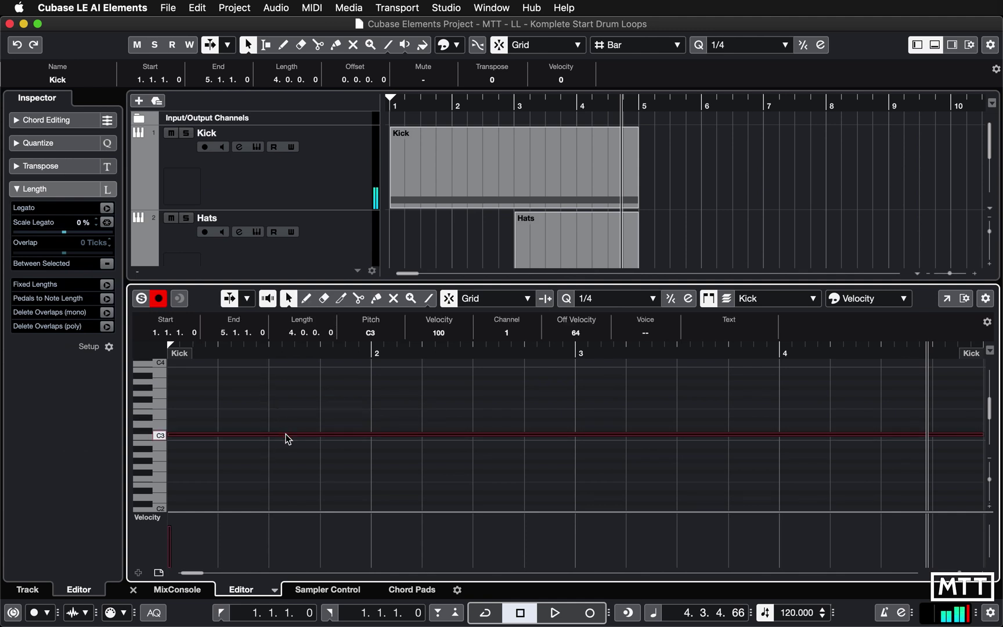
pyautogui.press('Up')
pyautogui.press('Up')
pyautogui.press('Up')
pyautogui.press('Up')
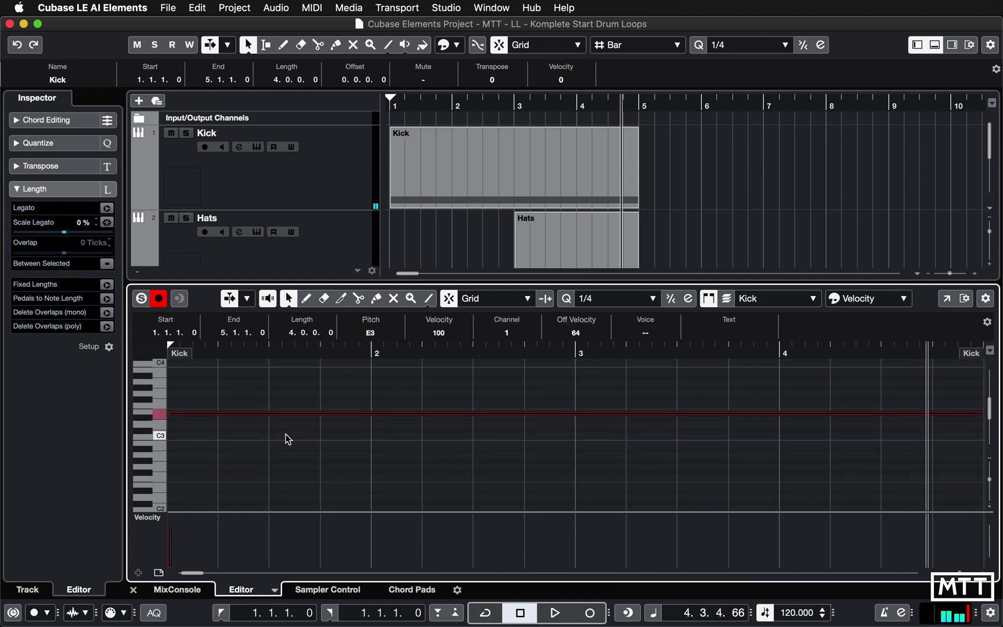
pyautogui.press('super+alt+e')
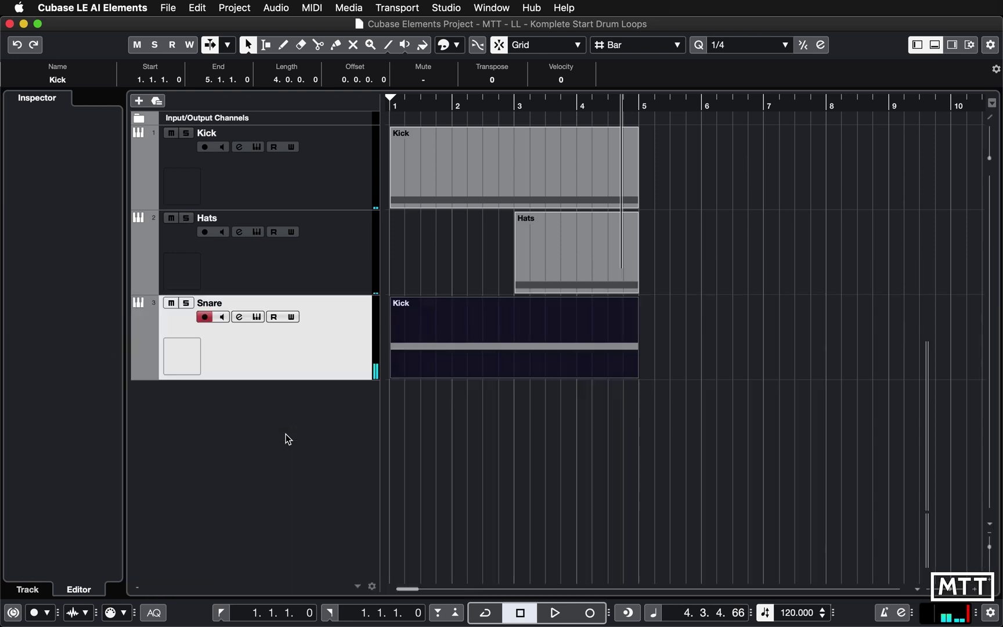
pyautogui.press('space')
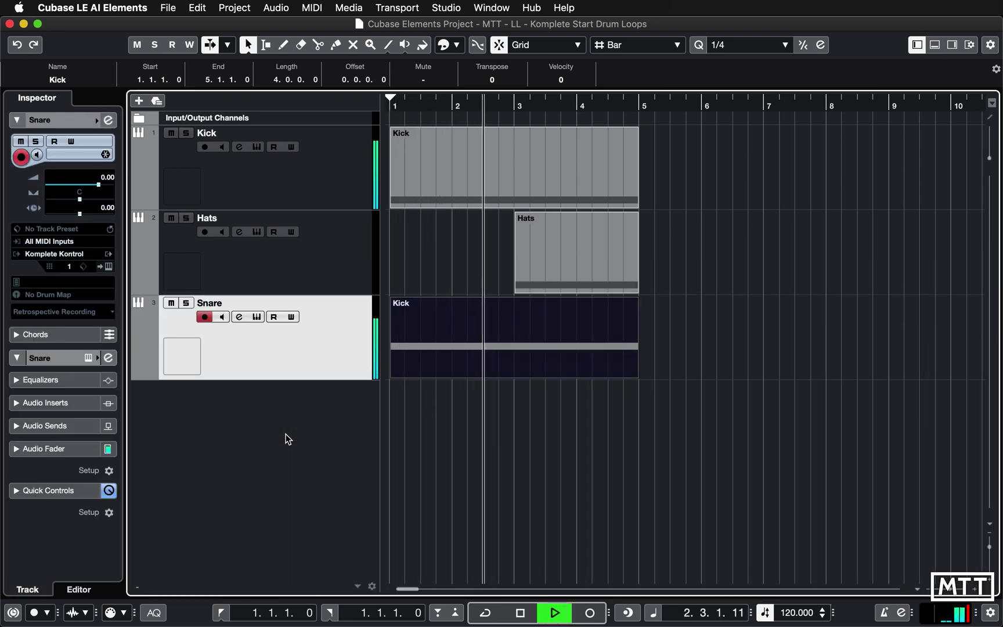
pyautogui.press('space')
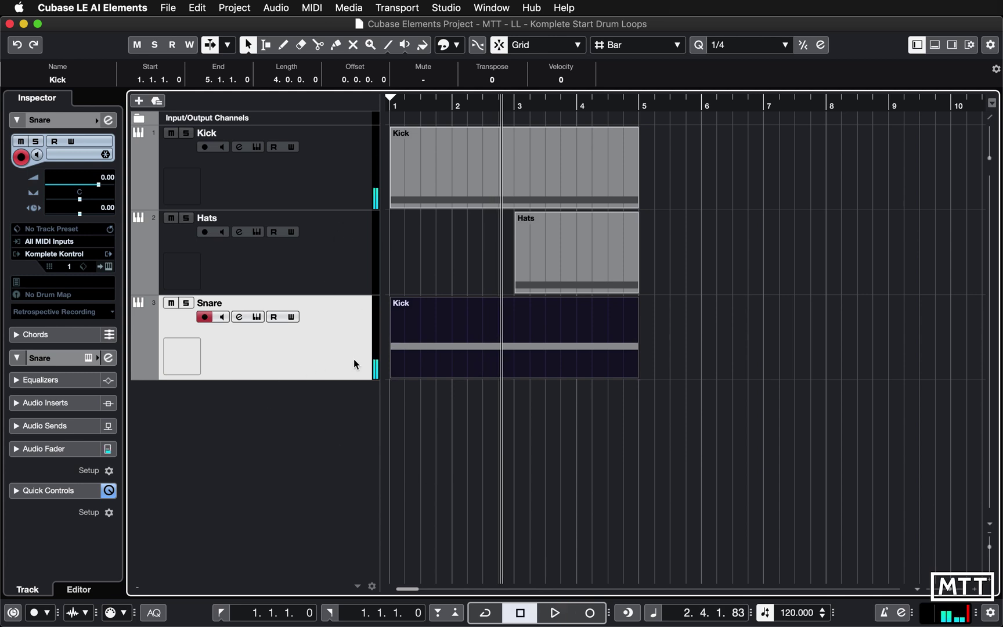
# Shrink the track heights and add a fourth Komplete Kontrol instrument track.
pyautogui.hotkey('shift', 'g')
pyautogui.hotkey('shift', 'g')
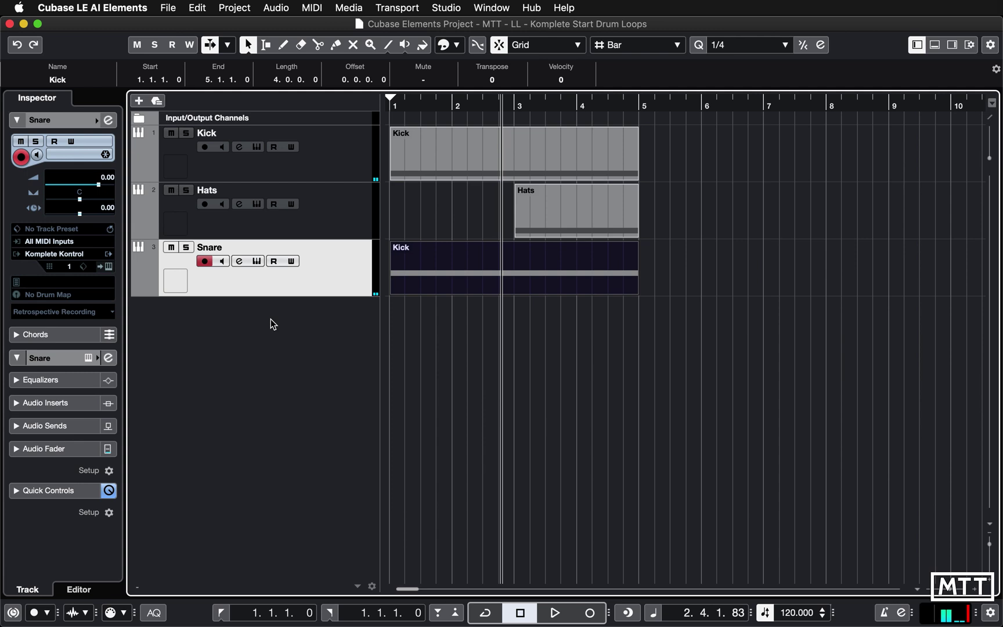
pyautogui.rightClick(294, 347)
pyautogui.click(325, 374)
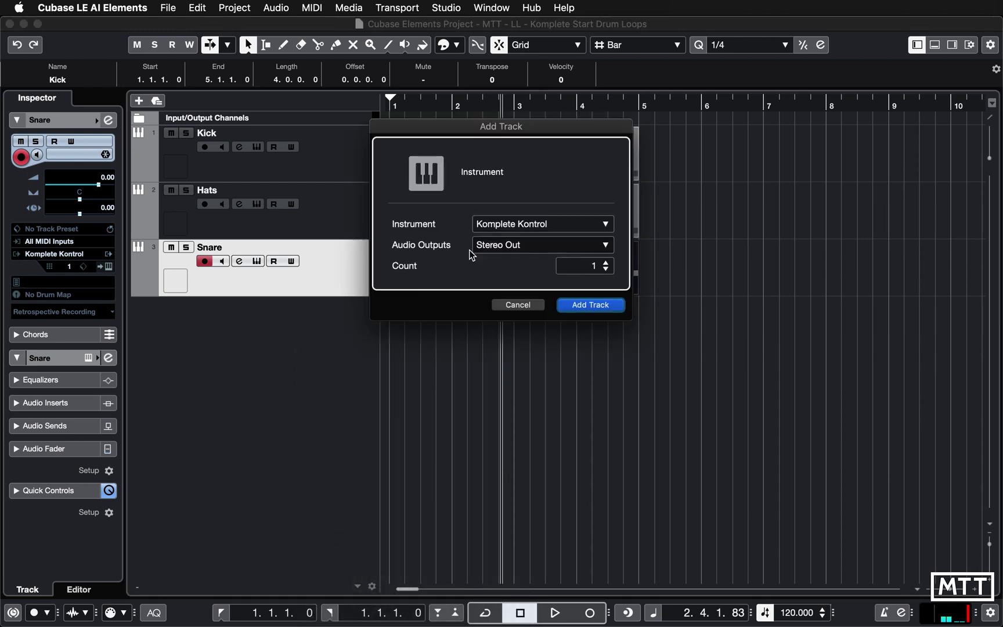
pyautogui.click(600, 306)
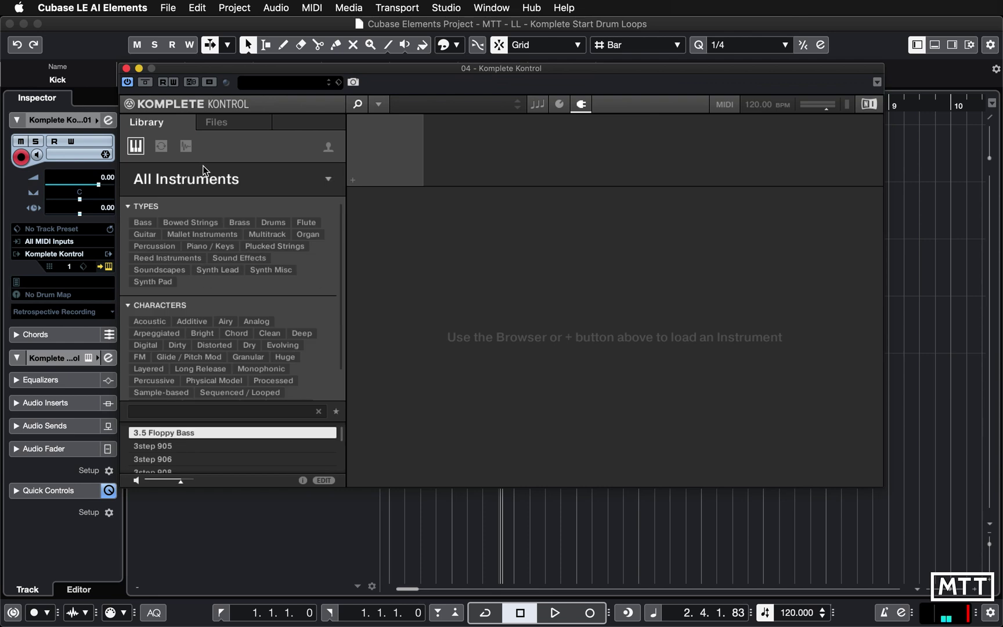
# Preview Loops > Bass, load Bass[88] Am Chomp into the fourth Komplete Kontrol track, and close the plugin.
pyautogui.click(161, 146)
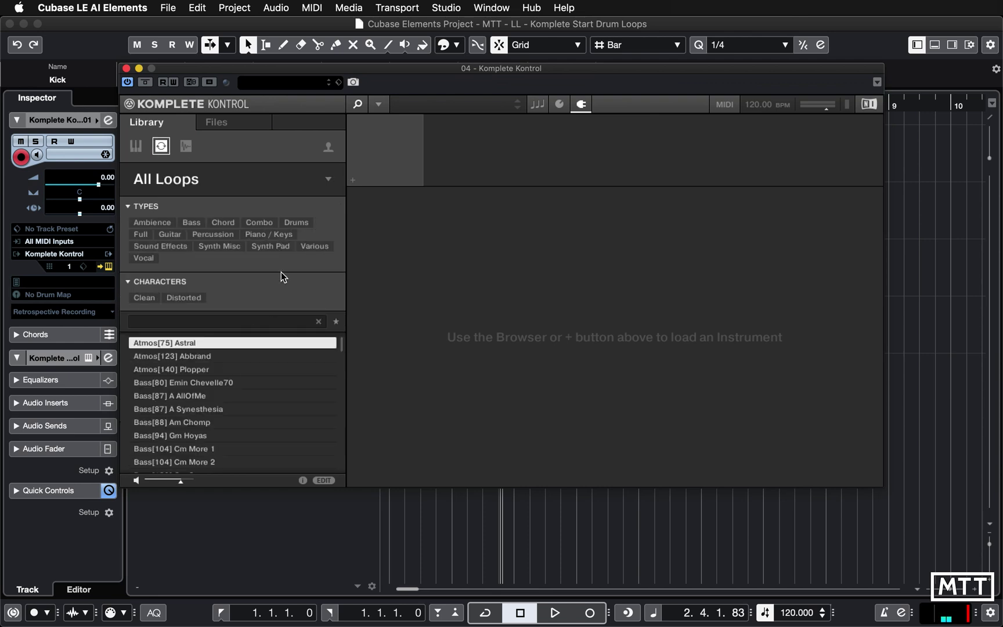
pyautogui.click(192, 223)
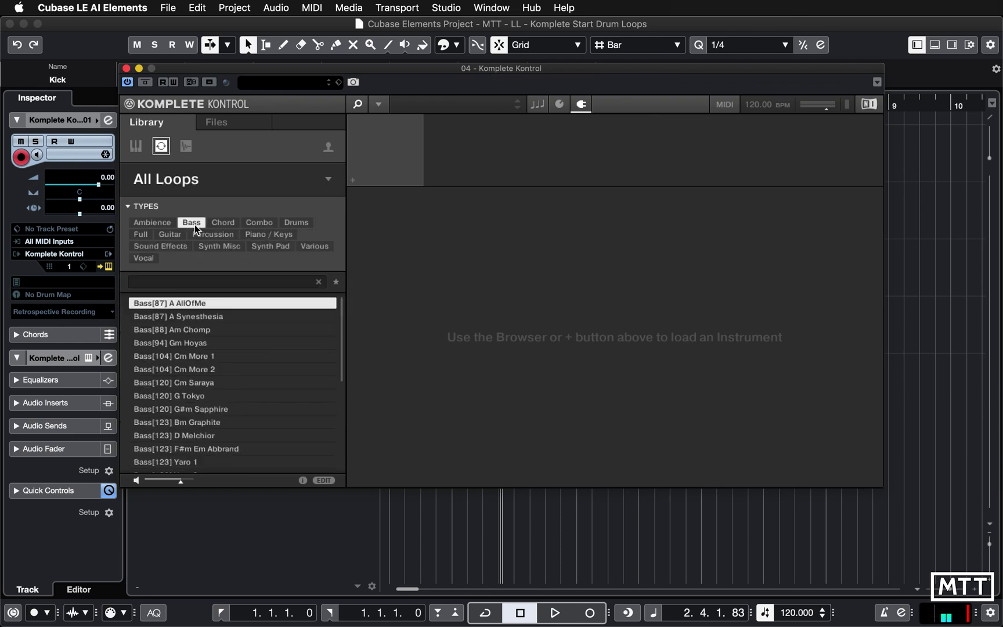
pyautogui.click(191, 319)
pyautogui.click(198, 331)
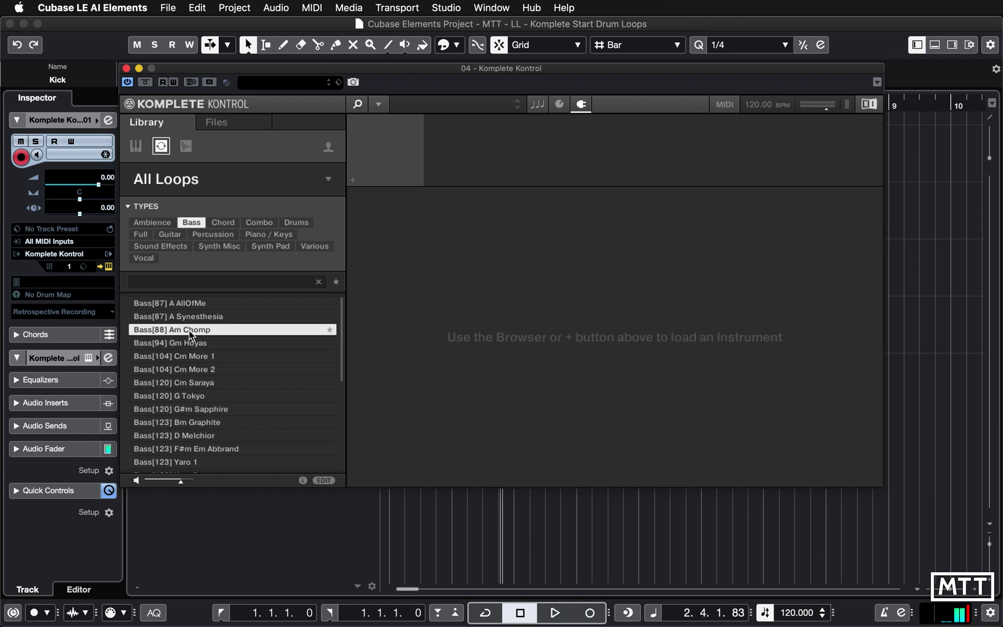
pyautogui.doubleClick(172, 330)
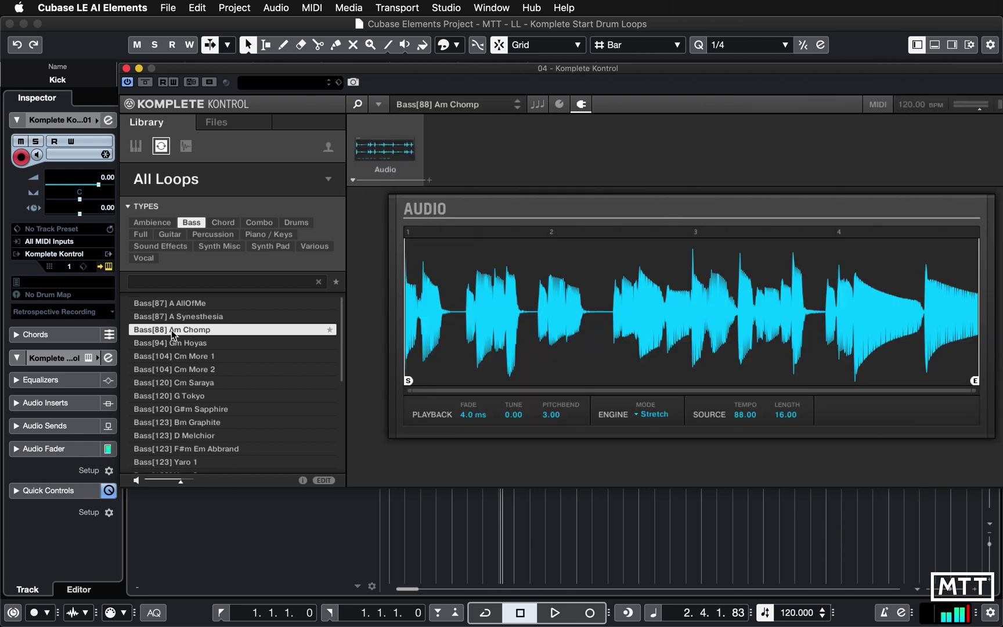
pyautogui.click(127, 69)
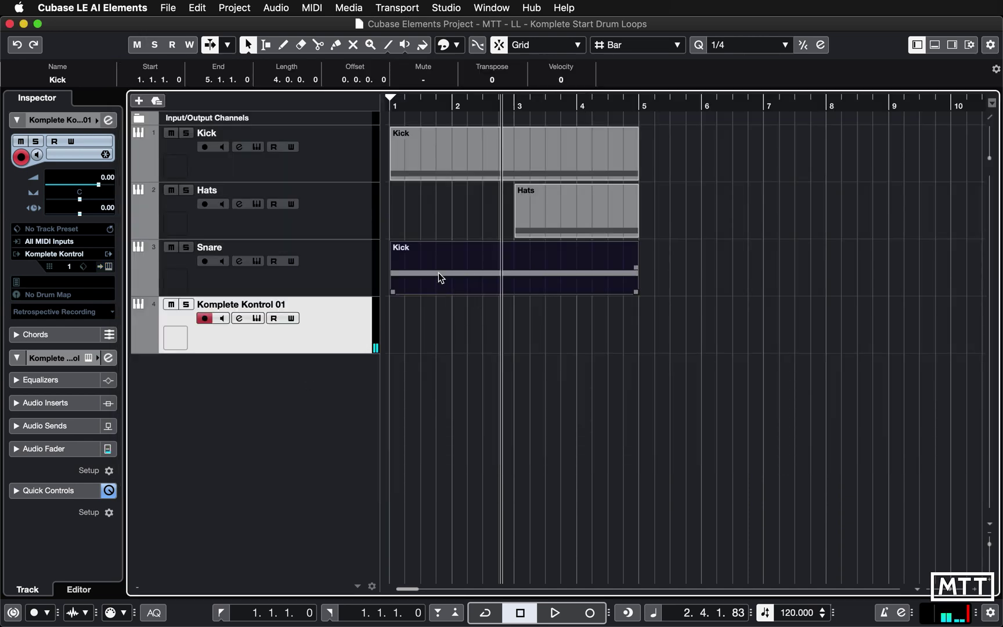
# Copy the single-note part onto track 4, name that track Bass, and re-commit the Snare name so its part reads Snare.
pyautogui.moveTo(438, 271); pyautogui.dragTo(441, 317)
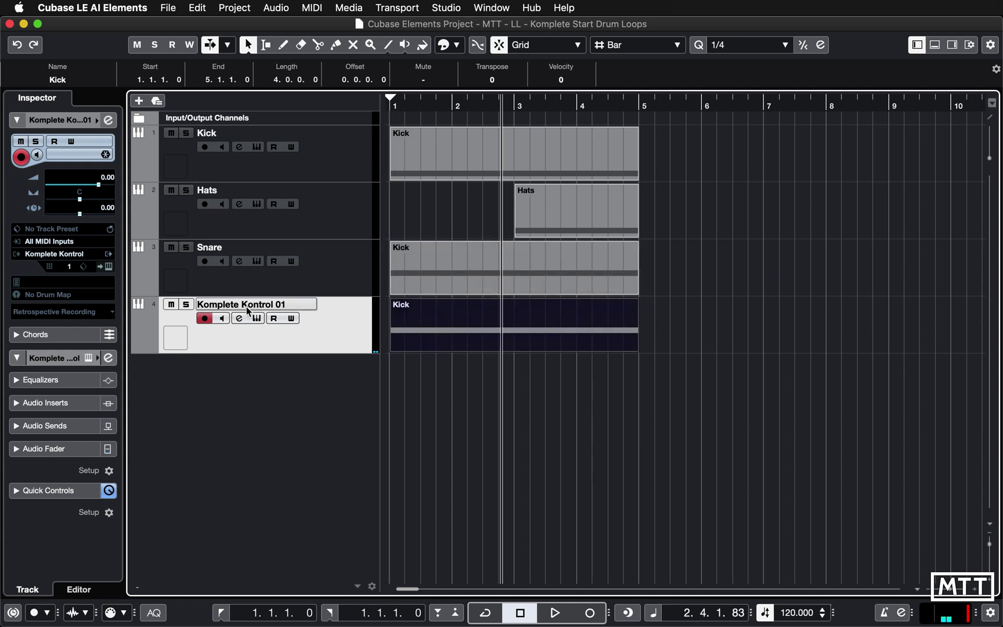
pyautogui.doubleClick(246, 307)
pyautogui.write('Bass')
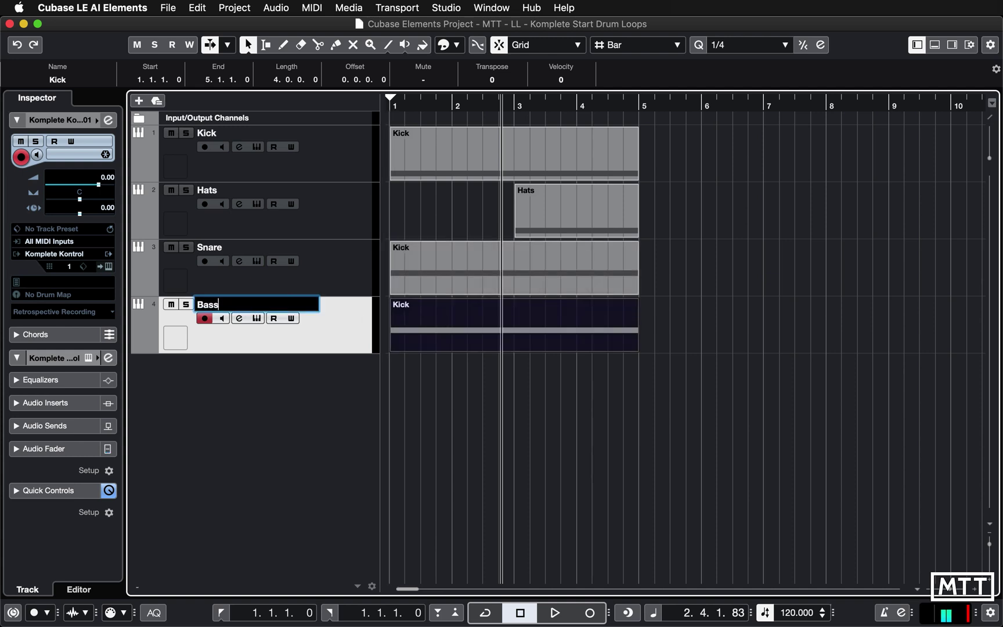
pyautogui.press('Return')
pyautogui.doubleClick(220, 250)
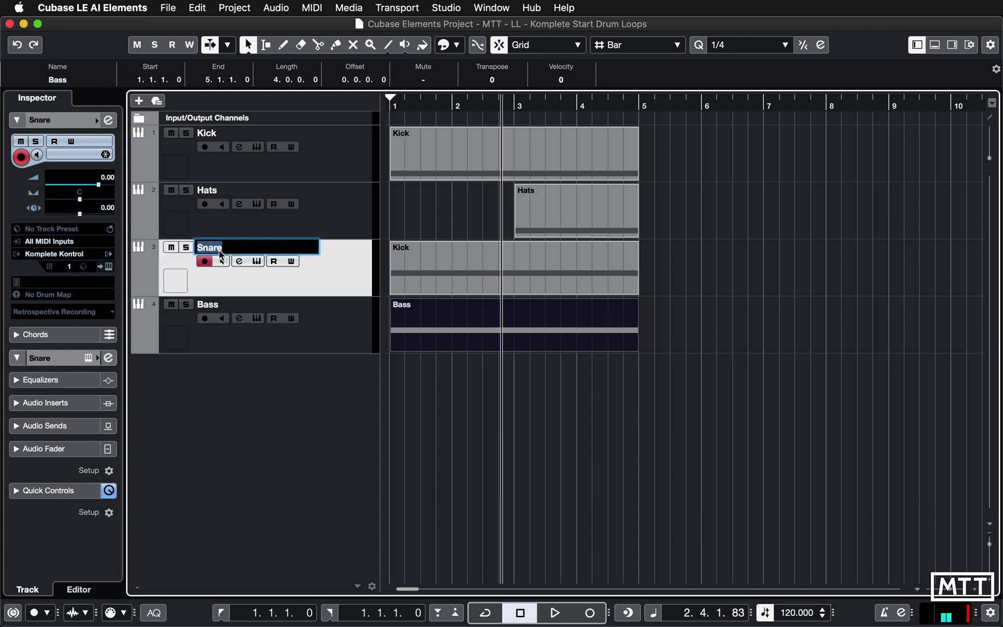
pyautogui.press('Return')
pyautogui.click(533, 408)
# Play the four tracks from the project start, zooming the arrangement out with G/H, then stop.
pyautogui.press('Home')
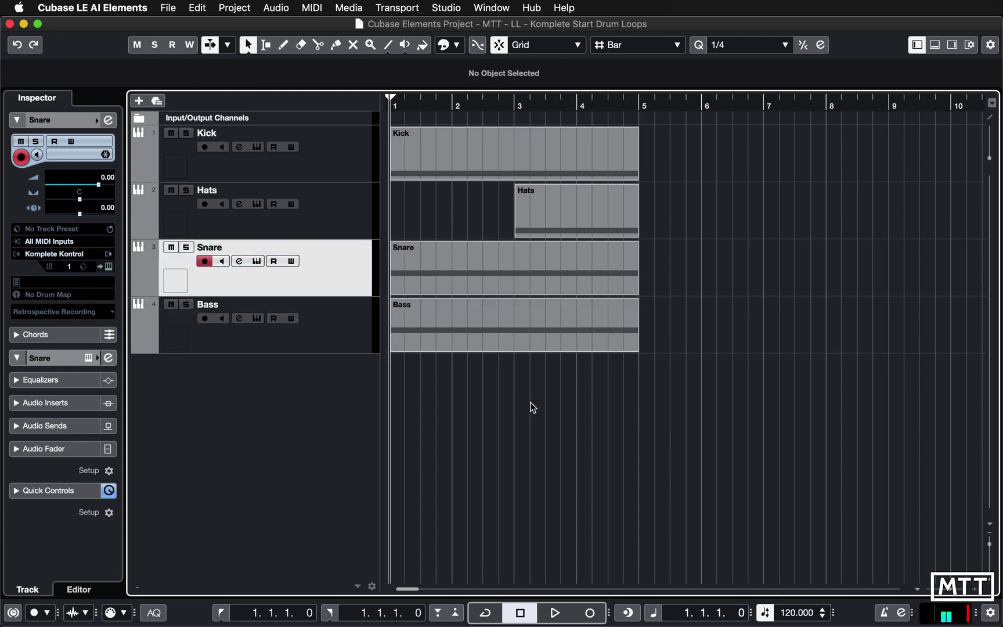
pyautogui.press('space')
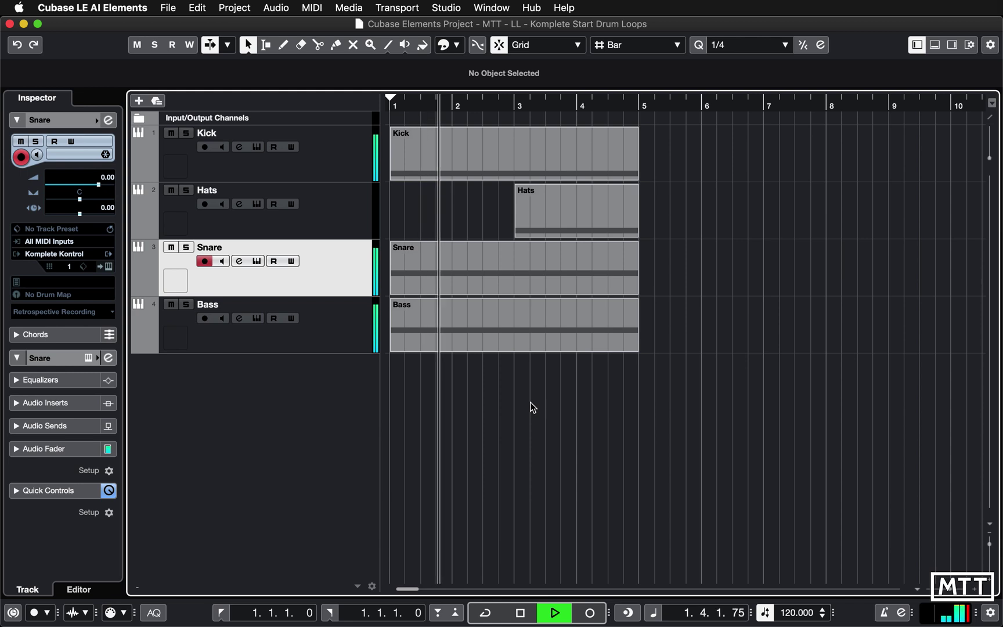
pyautogui.press('g')
pyautogui.press('g')
pyautogui.press('g')
pyautogui.press('g')
pyautogui.press('h')
pyautogui.press('h')
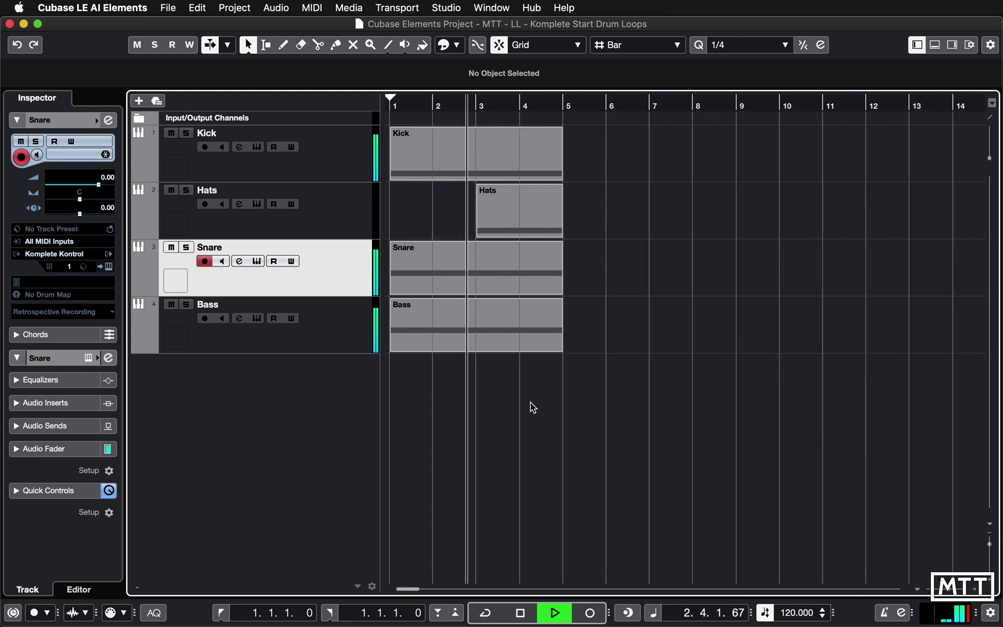
pyautogui.press('g')
pyautogui.press('g')
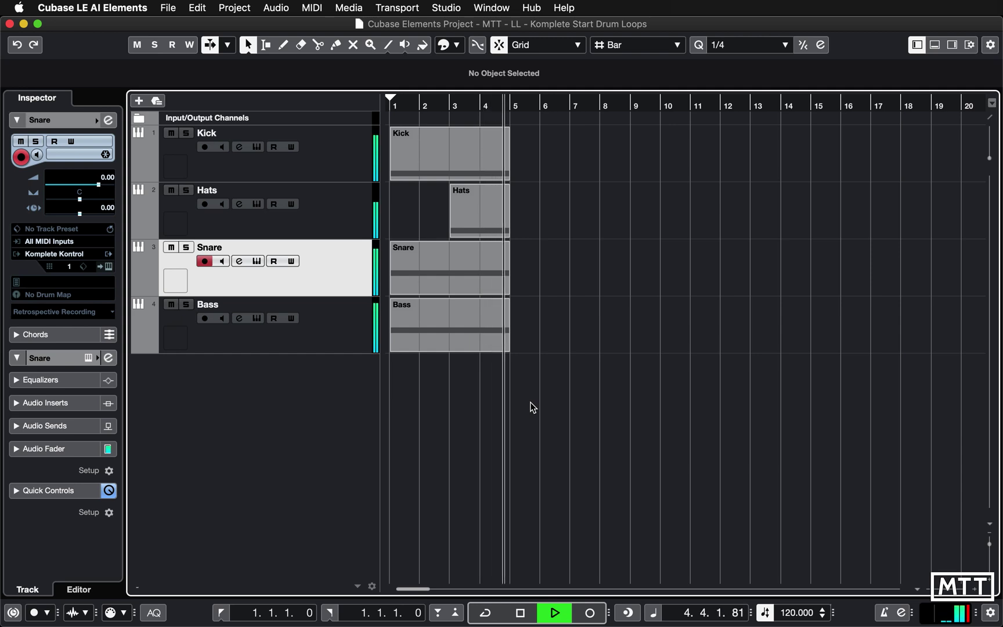
pyautogui.press('space')
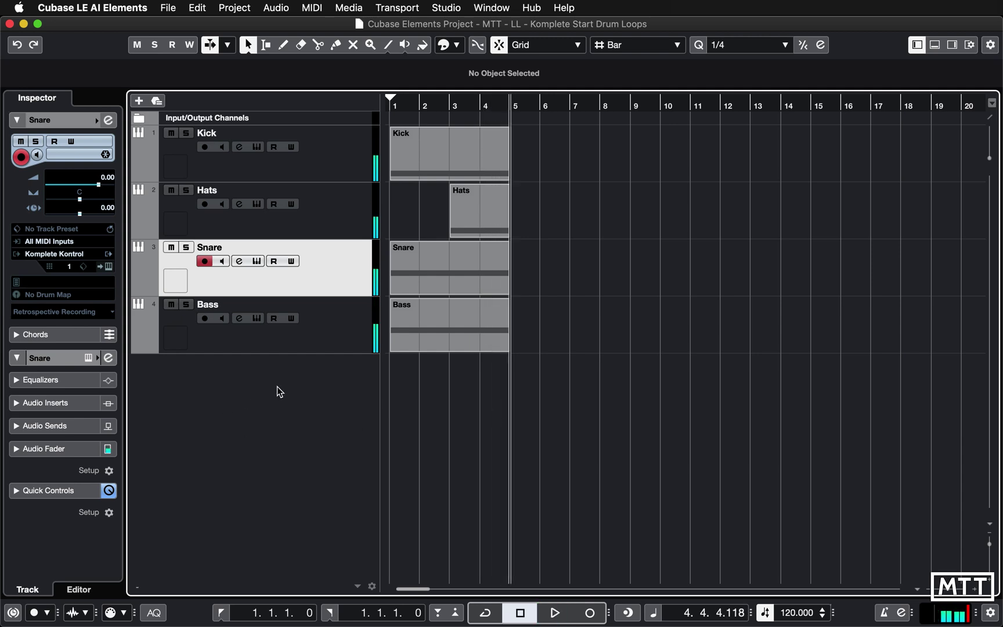
# Add a Komplete Kontrol instrument track and browse One-shots filtered to Drums > Crash Cymbal.
pyautogui.rightClick(277, 387)
pyautogui.click(317, 413)
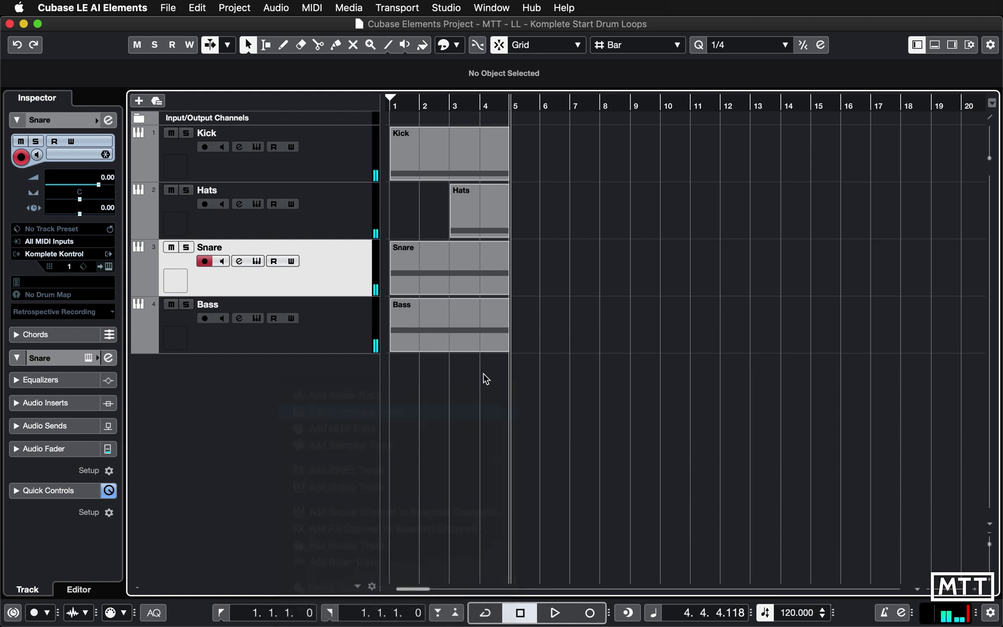
pyautogui.click(583, 304)
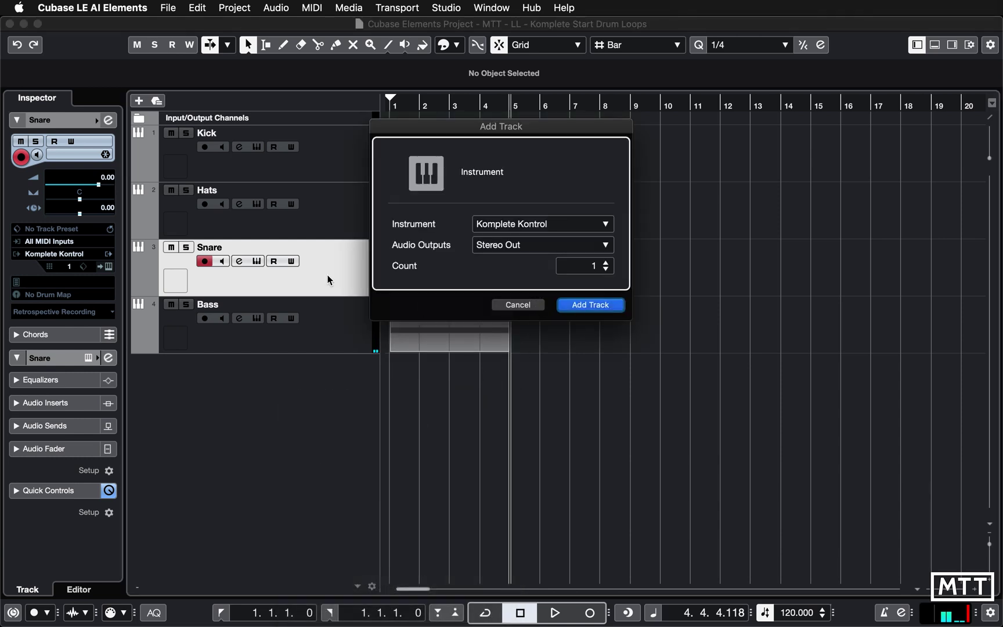
pyautogui.click(185, 146)
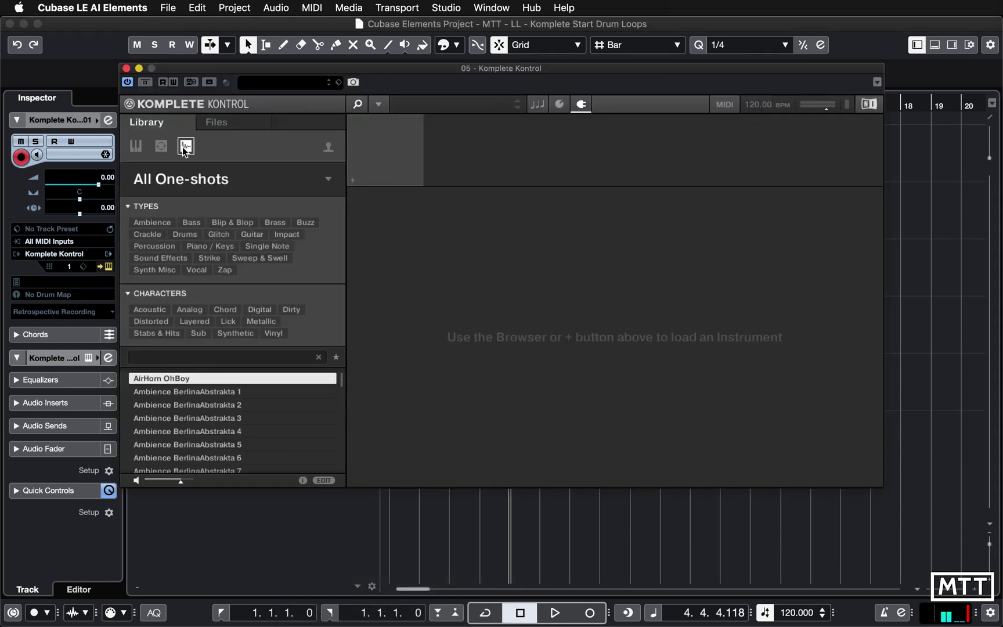
pyautogui.click(190, 236)
pyautogui.click(189, 286)
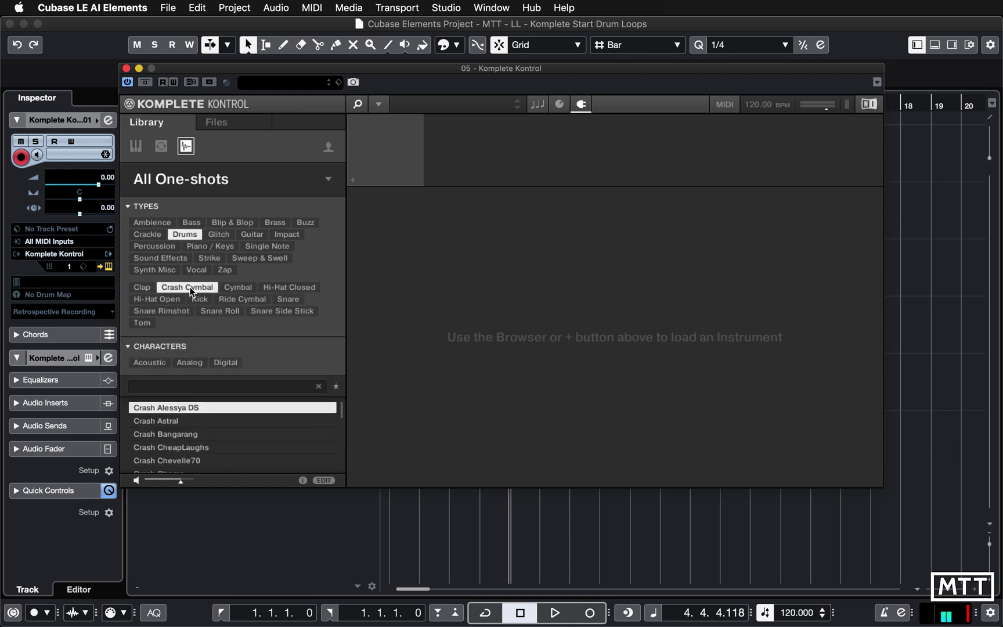
# Audition the crash samples, load Crash GuerillaLoon 1, and close the plugin window.
pyautogui.click(154, 421)
pyautogui.click(160, 435)
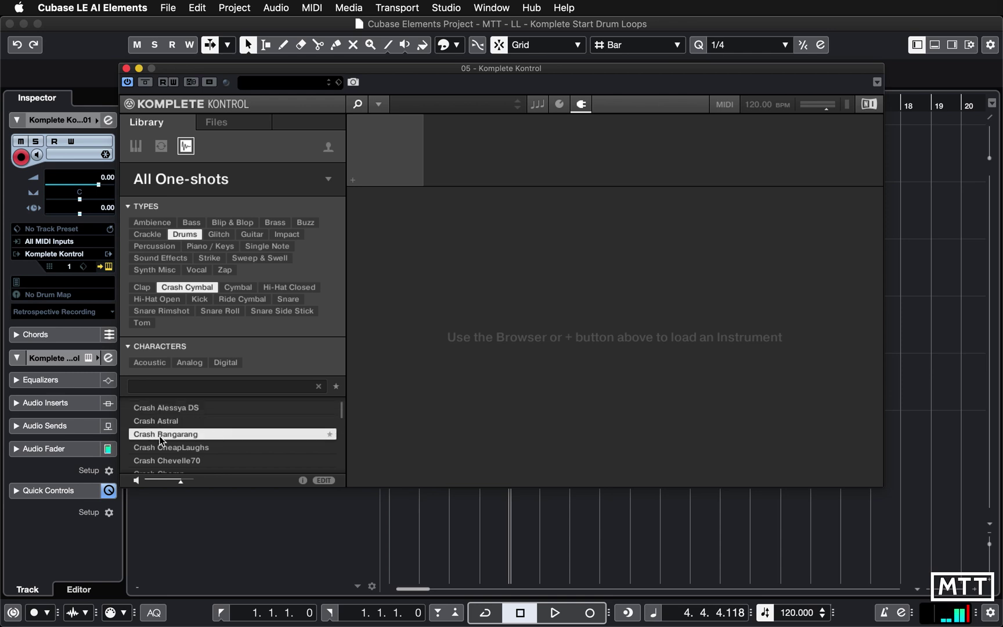
pyautogui.click(166, 447)
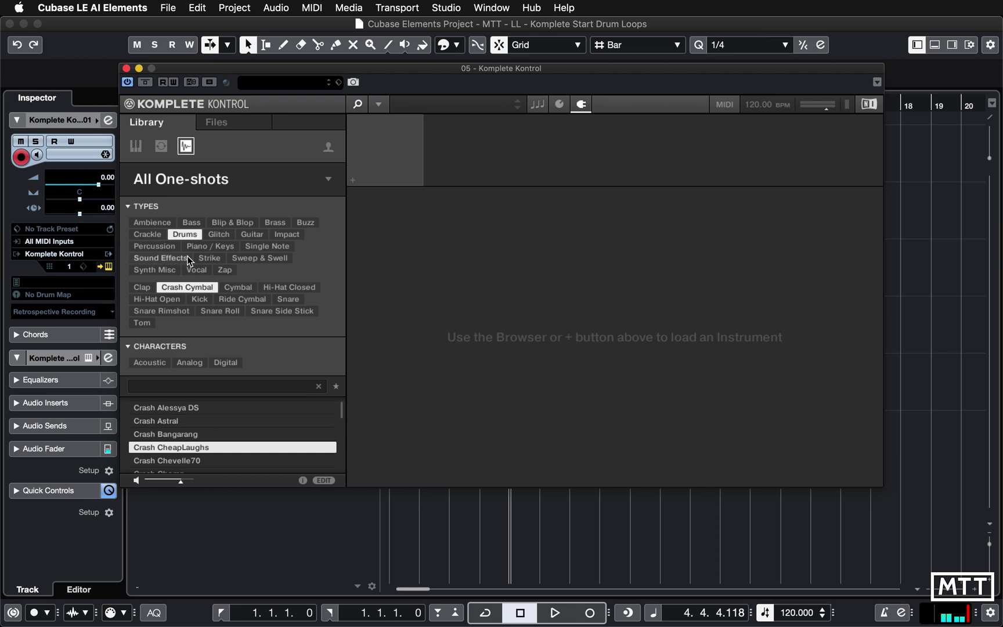
pyautogui.click(128, 207)
pyautogui.click(129, 226)
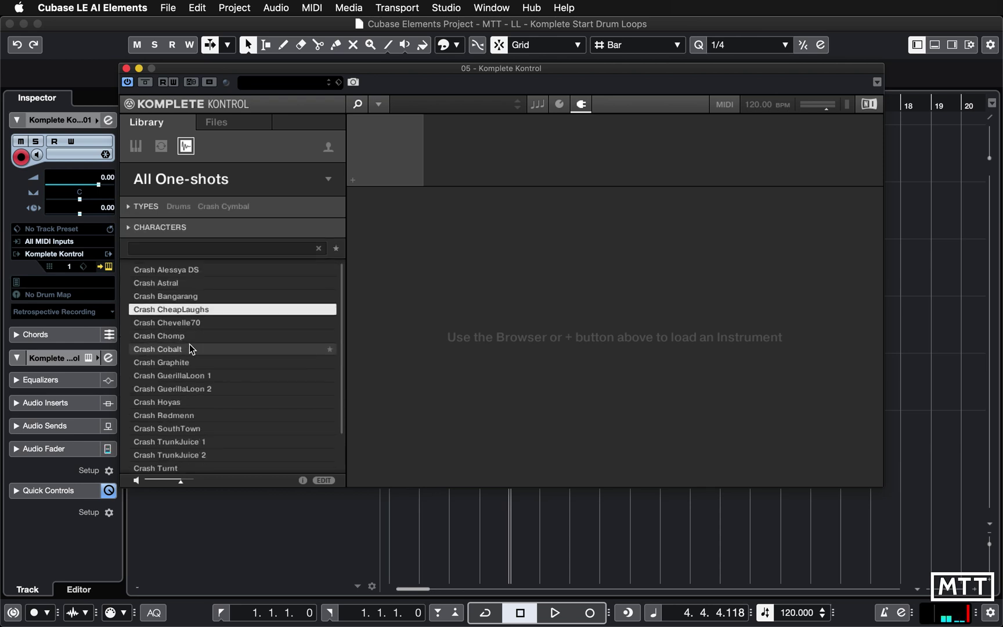
pyautogui.click(177, 366)
pyautogui.click(188, 378)
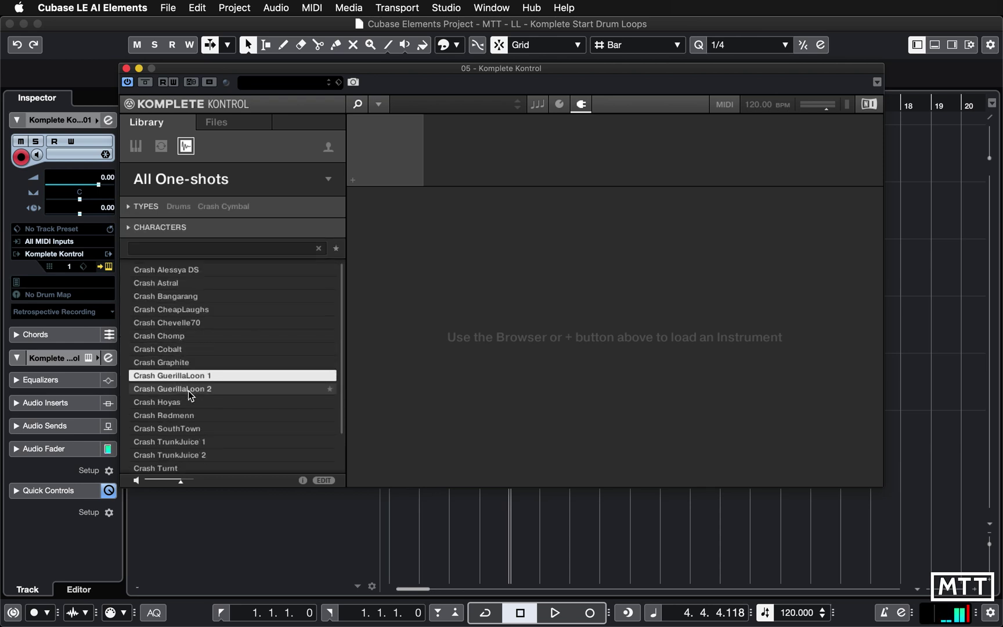
pyautogui.click(168, 390)
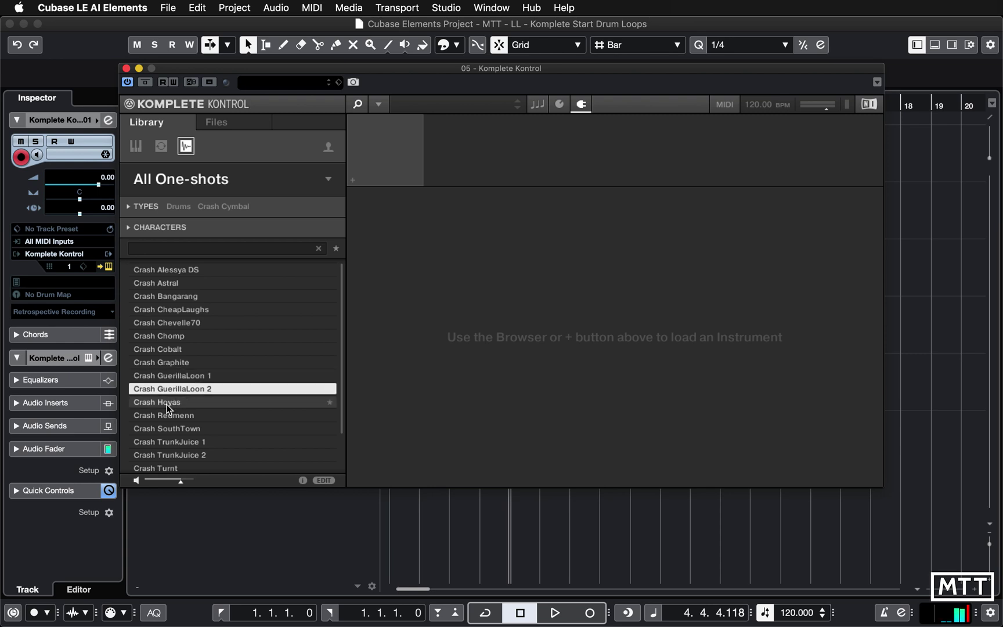
pyautogui.click(166, 405)
pyautogui.click(173, 376)
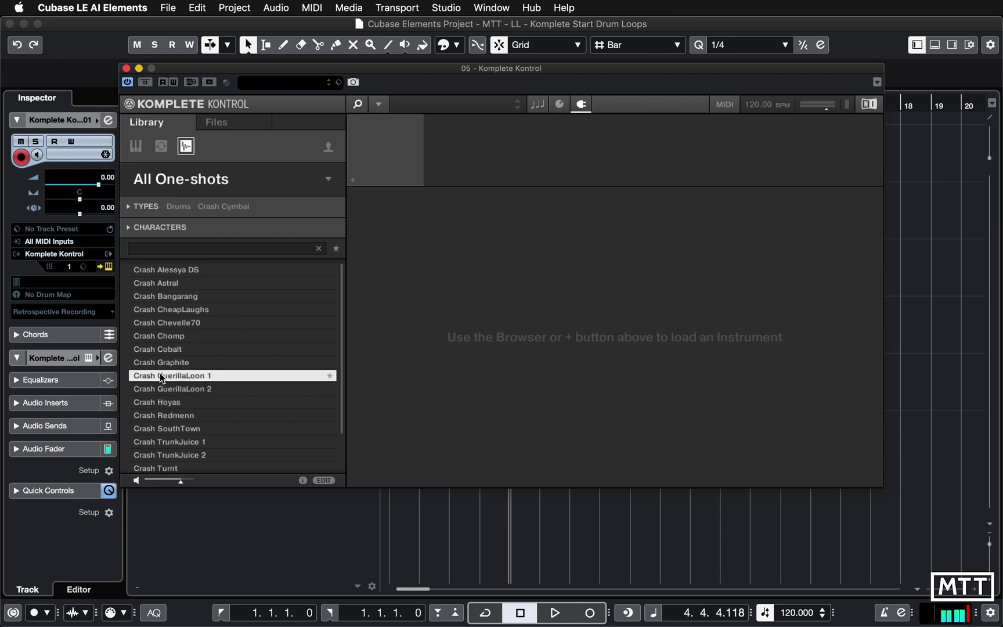
pyautogui.doubleClick(161, 378)
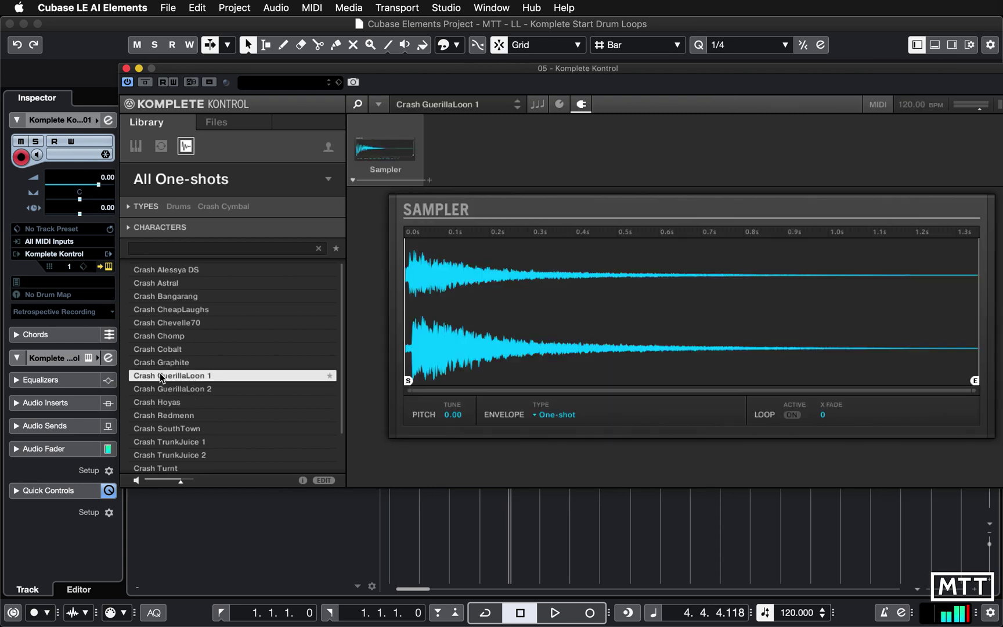
pyautogui.click(126, 69)
# Rename the new Komplete Kontrol 01 track to Crash.
pyautogui.doubleClick(275, 307)
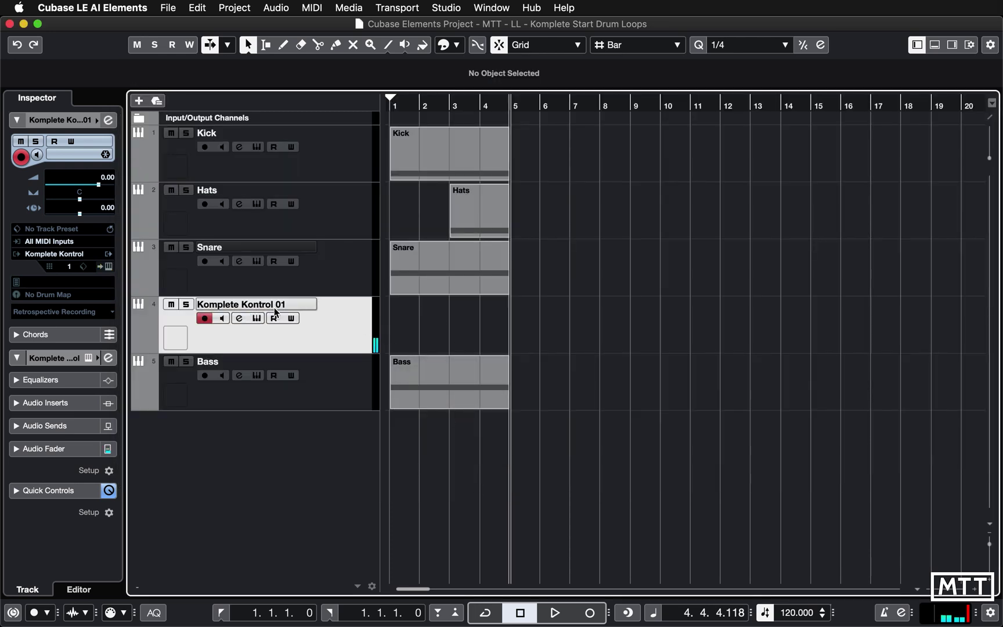
pyautogui.write('Crash')
pyautogui.press('Return')
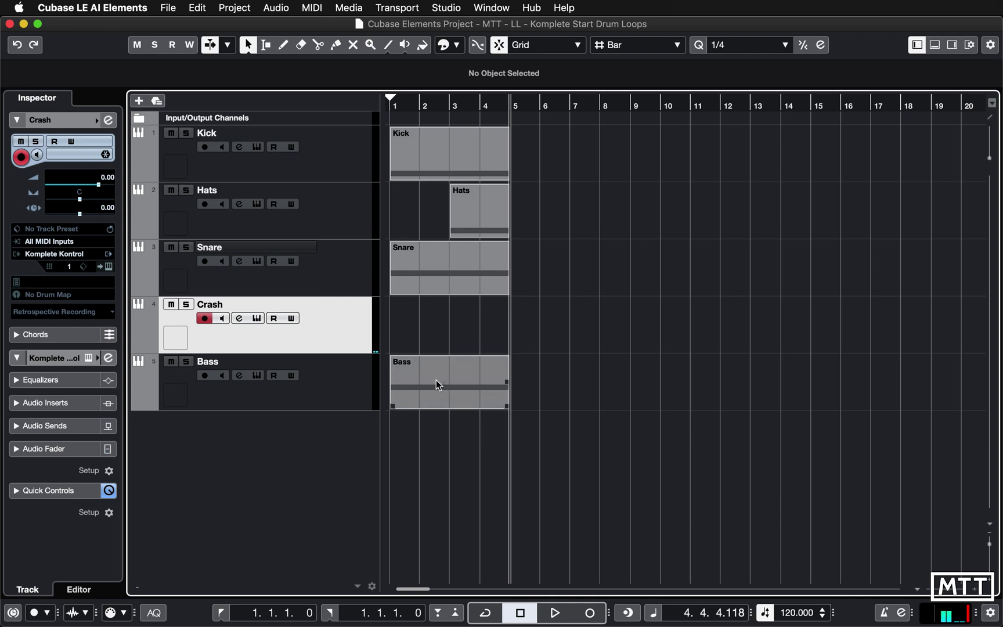
# Copy the Bass part onto the Crash track, rename the copied part Crash, and play from bar 1.
pyautogui.moveTo(440, 385); pyautogui.dragTo(437, 347)
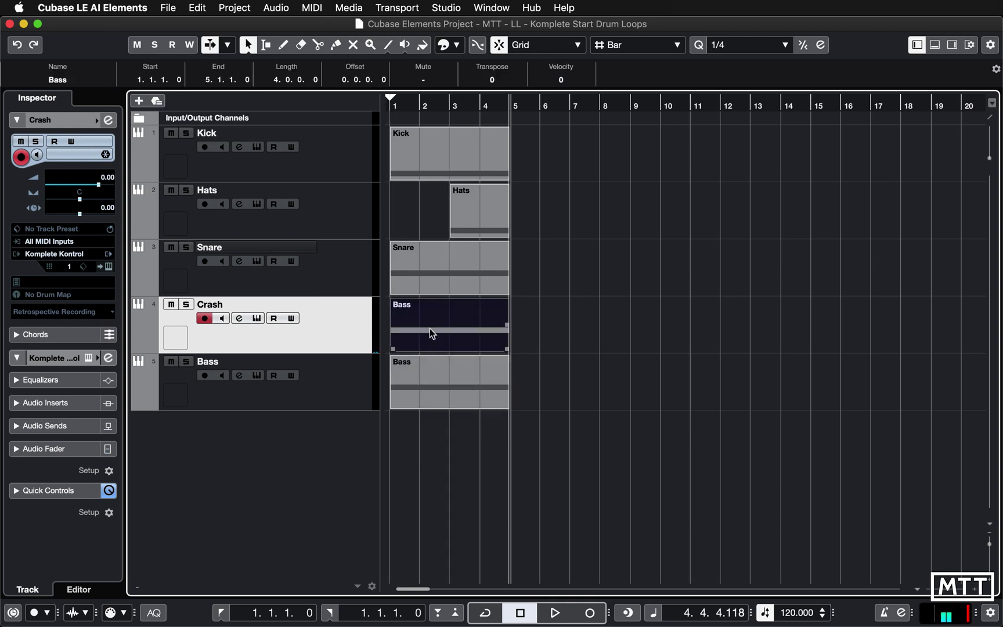
pyautogui.doubleClick(212, 305)
pyautogui.hotkey('alt', 'Return')
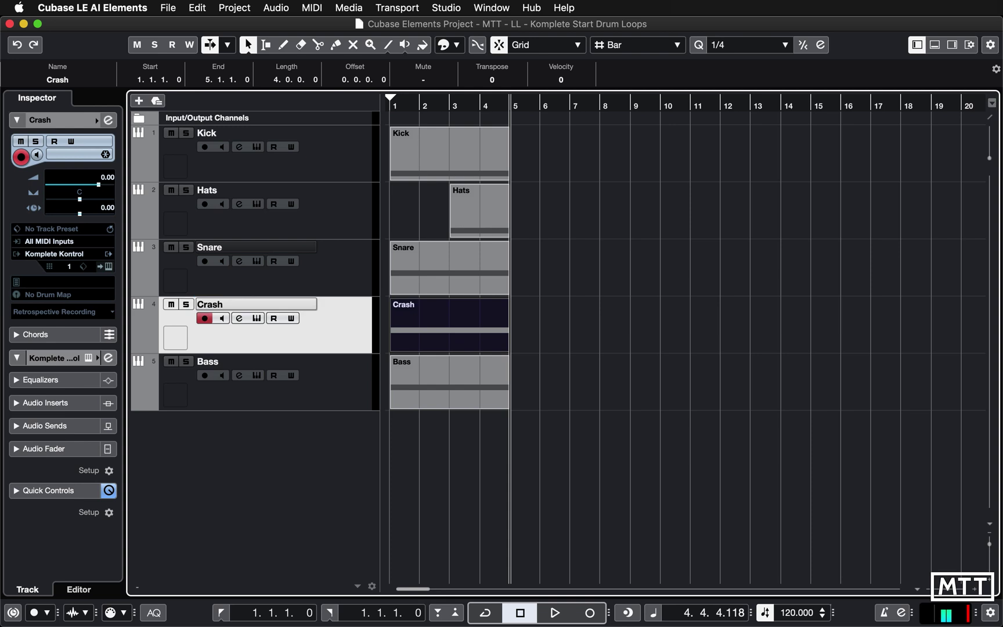
pyautogui.press('space')
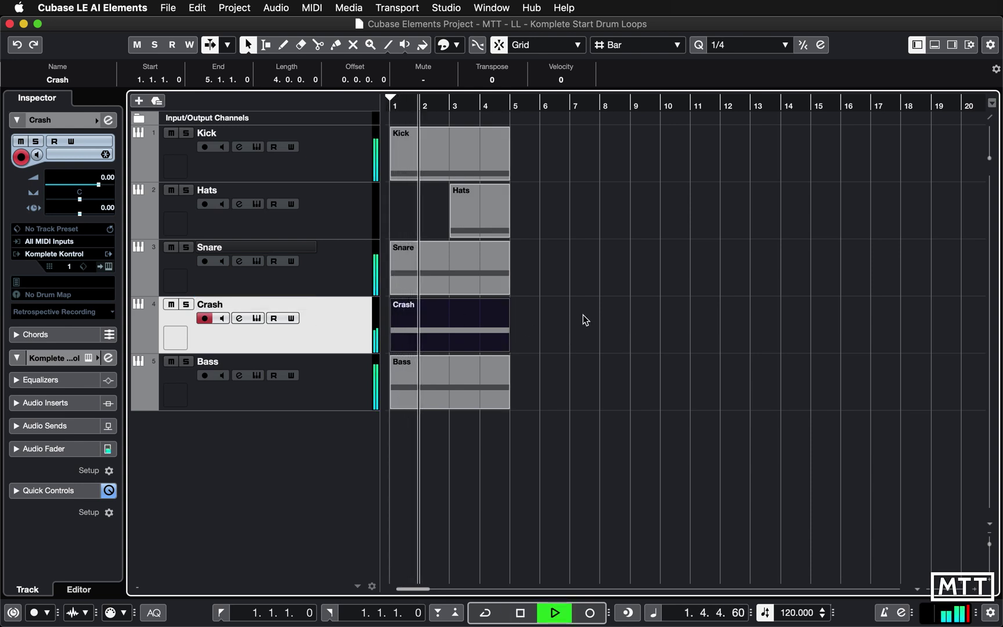
# In the Key Editor, transpose the Crash part's long note from D#3 to D#2, then play the arrangement.
pyautogui.press('space')
pyautogui.doubleClick(446, 341)
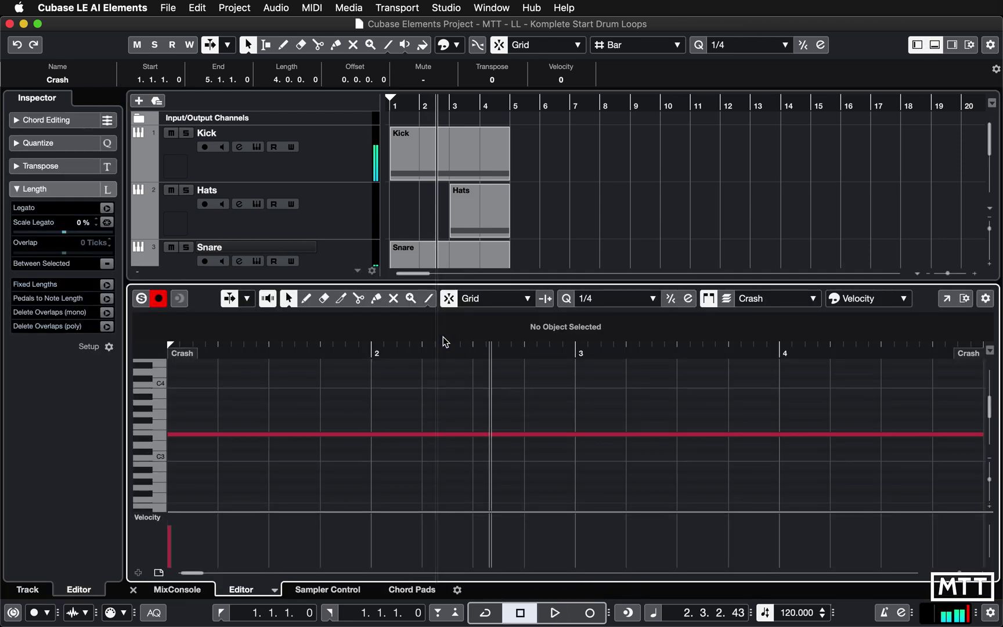
pyautogui.click(216, 434)
pyautogui.press('Down')
pyautogui.press('Down')
pyautogui.press('Down')
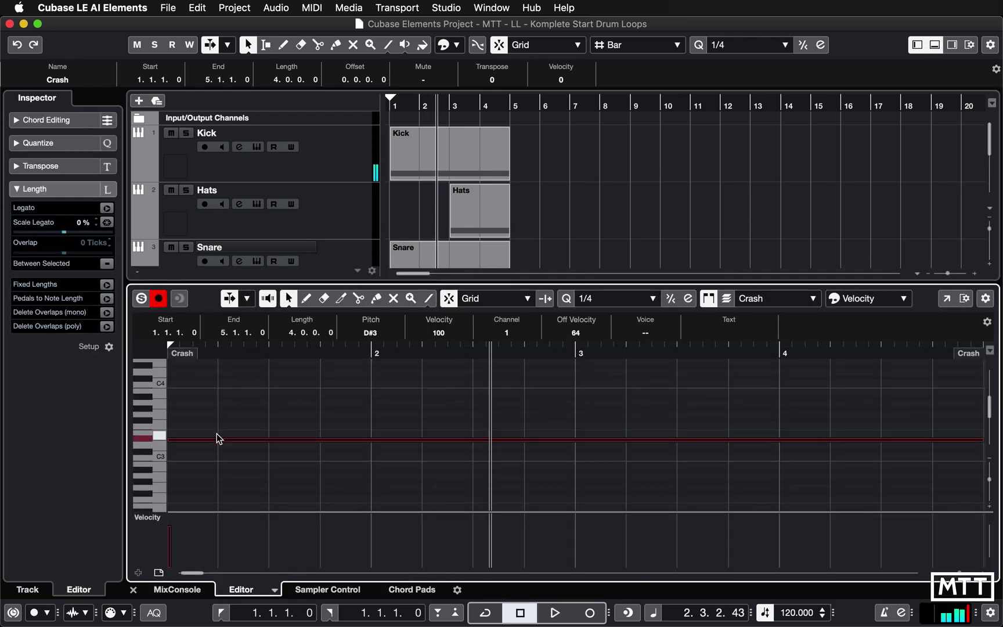
pyautogui.press('Down')
pyautogui.press('Down')
pyautogui.press('Down')
pyautogui.press('Down')
pyautogui.press('Down')
pyautogui.press('Down')
pyautogui.press('Down')
pyautogui.press('Down')
pyautogui.press('Down')
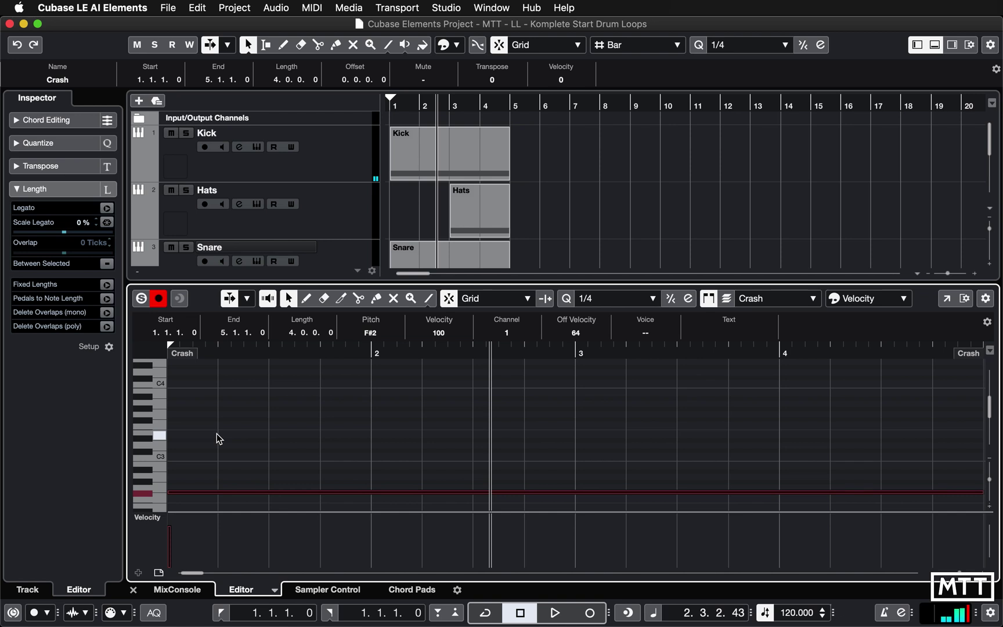
pyautogui.press('Up')
pyautogui.press('Up')
pyautogui.press('Up')
pyautogui.press('Up')
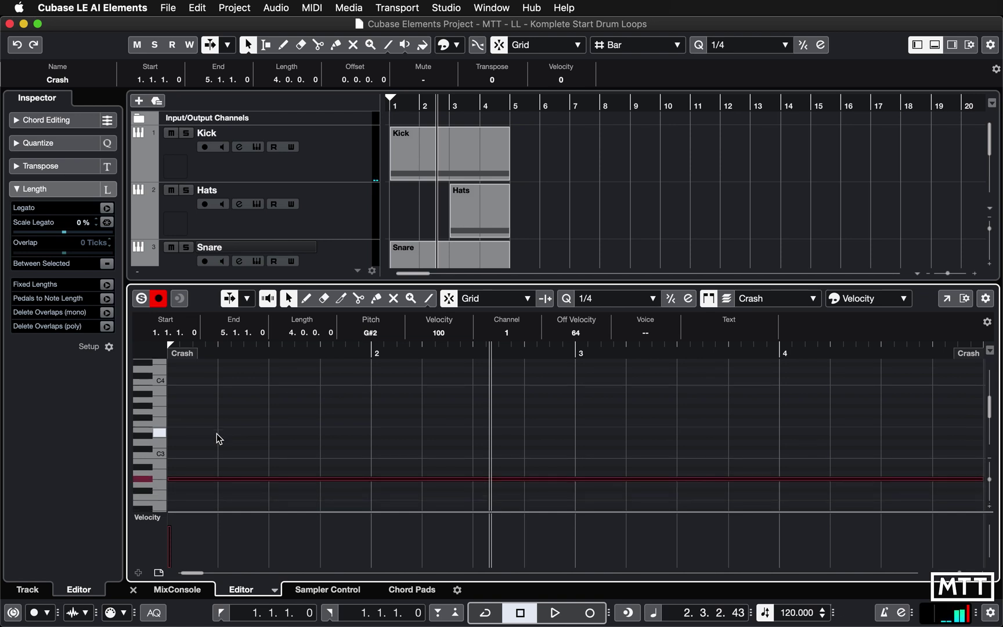
pyautogui.press('Down')
pyautogui.press('Down')
pyautogui.press('Down')
pyautogui.press('Down')
pyautogui.press('Down')
pyautogui.press('Down')
pyautogui.press('Down')
pyautogui.press('Down')
pyautogui.press('Down')
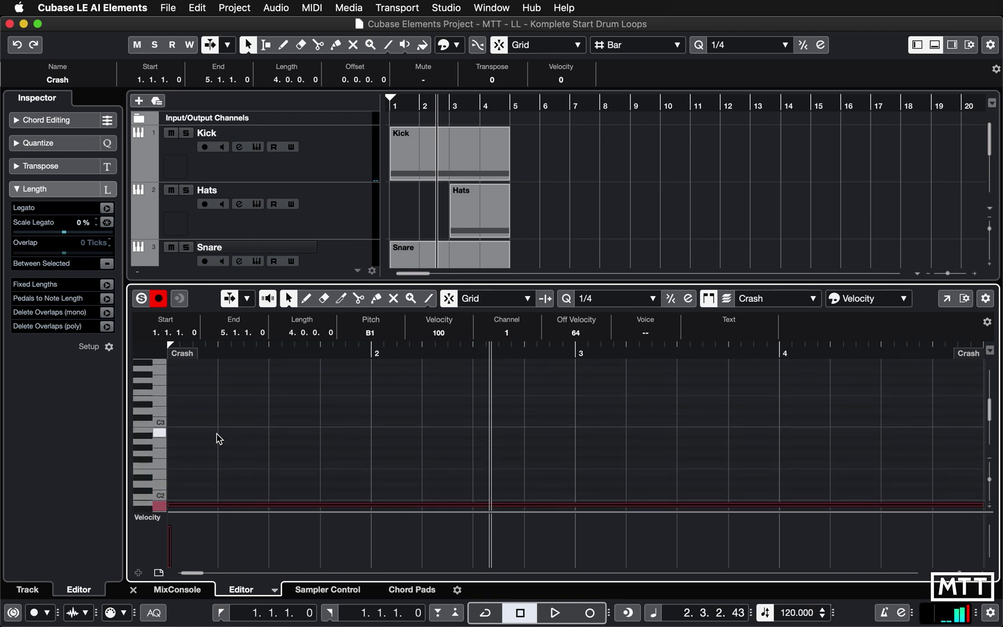
pyautogui.press('Up')
pyautogui.press('Up')
pyautogui.press('Up')
pyautogui.press('Up')
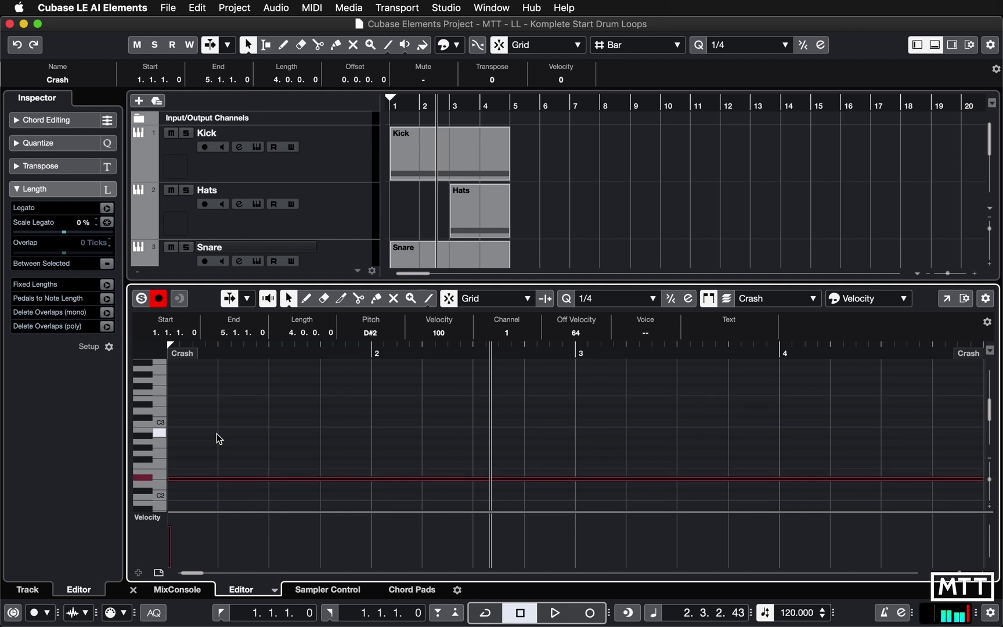
pyautogui.press('Return')
pyautogui.press('space')
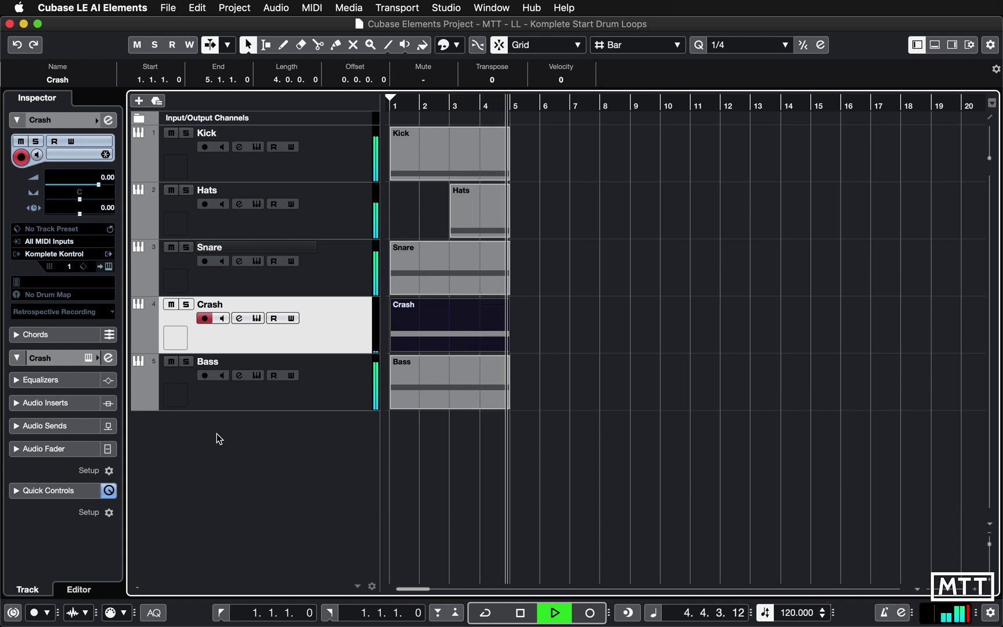
# Set locators around all five parts, enable Cycle for bars 1–5, and open the Kick part in the note editor.
pyautogui.press('space')
pyautogui.press('g')
pyautogui.moveTo(519, 141); pyautogui.dragTo(392, 390)
pyautogui.press('p')
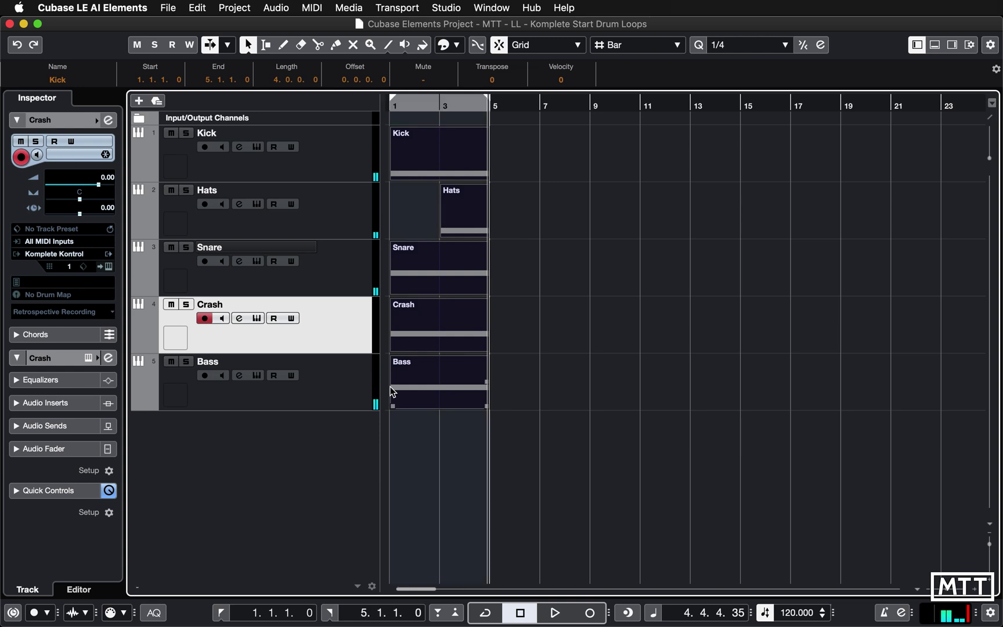
pyautogui.click(487, 614)
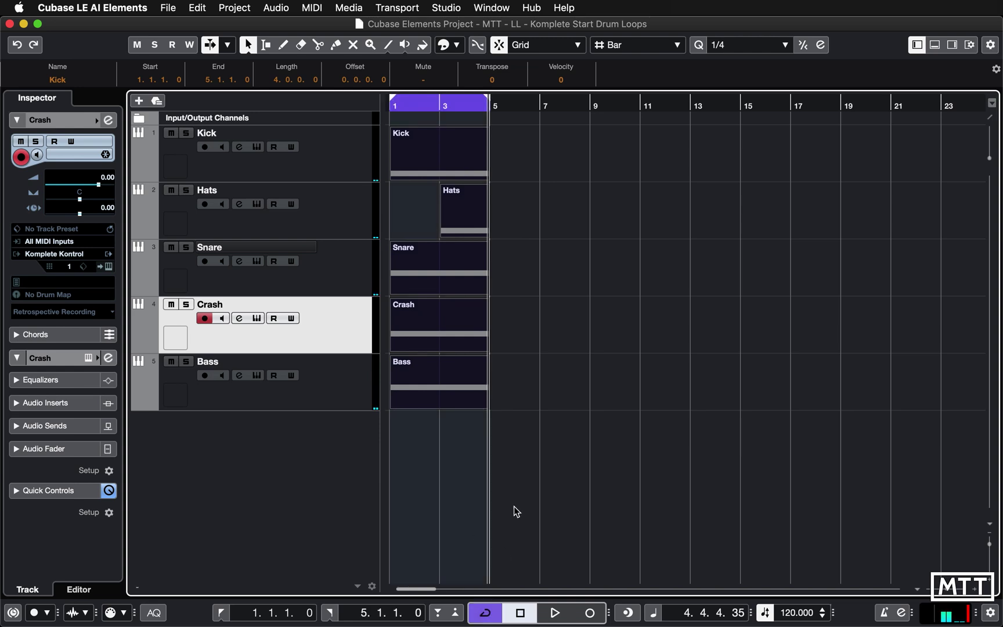
pyautogui.click(566, 389)
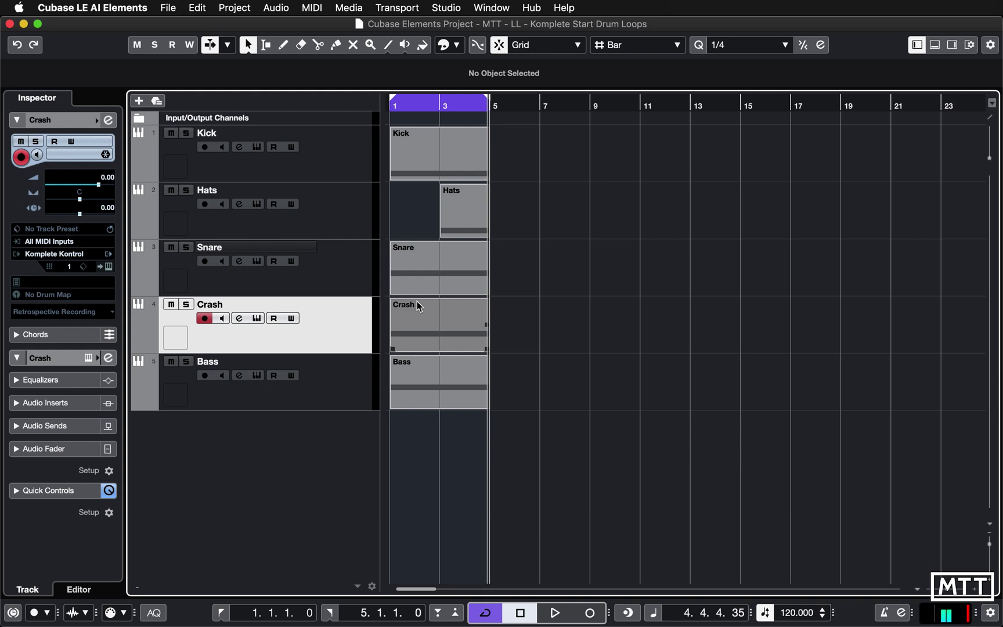
pyautogui.doubleClick(426, 174)
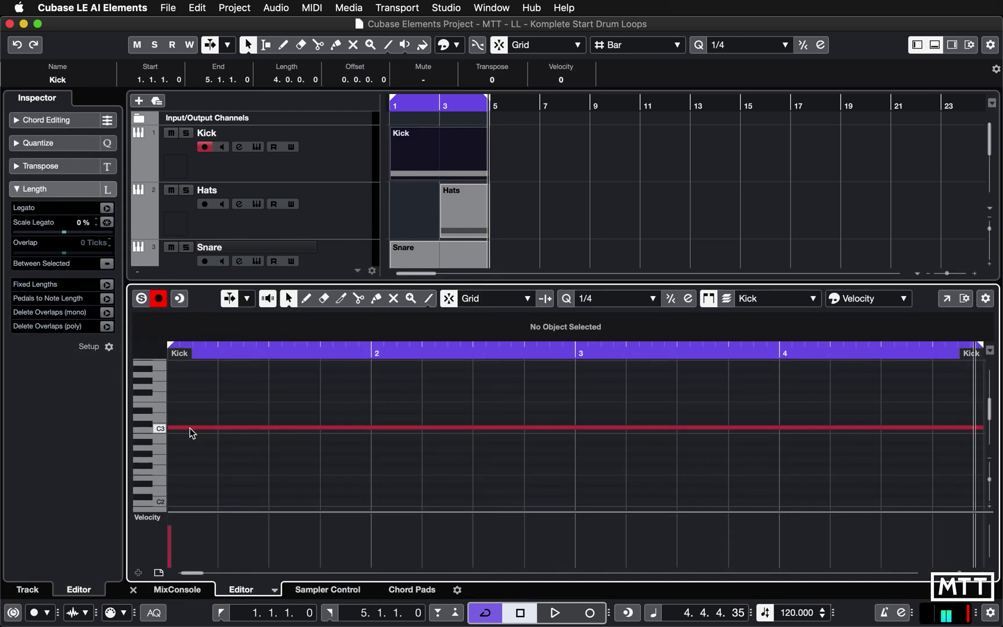